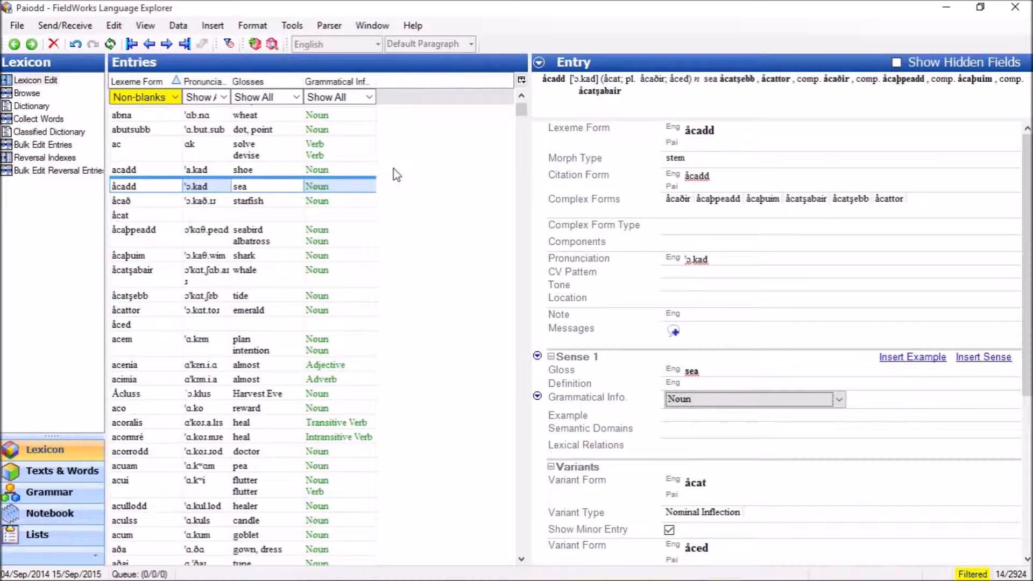
- Start a new lexical entry and review the available morpheme types and complex form types, keeping stem and <Not Applicable>
key("ctrl+e")
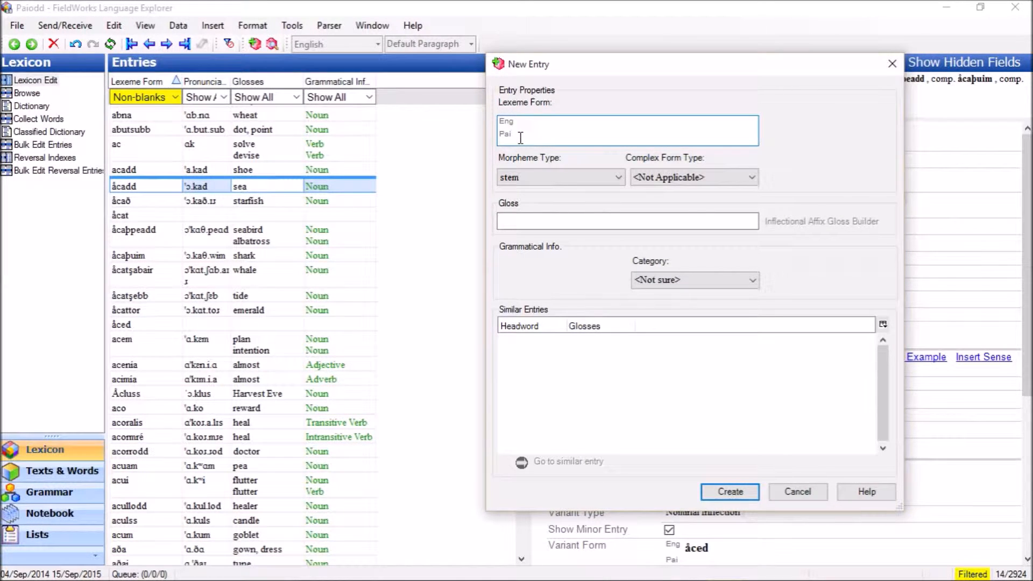
left_click(595, 180)
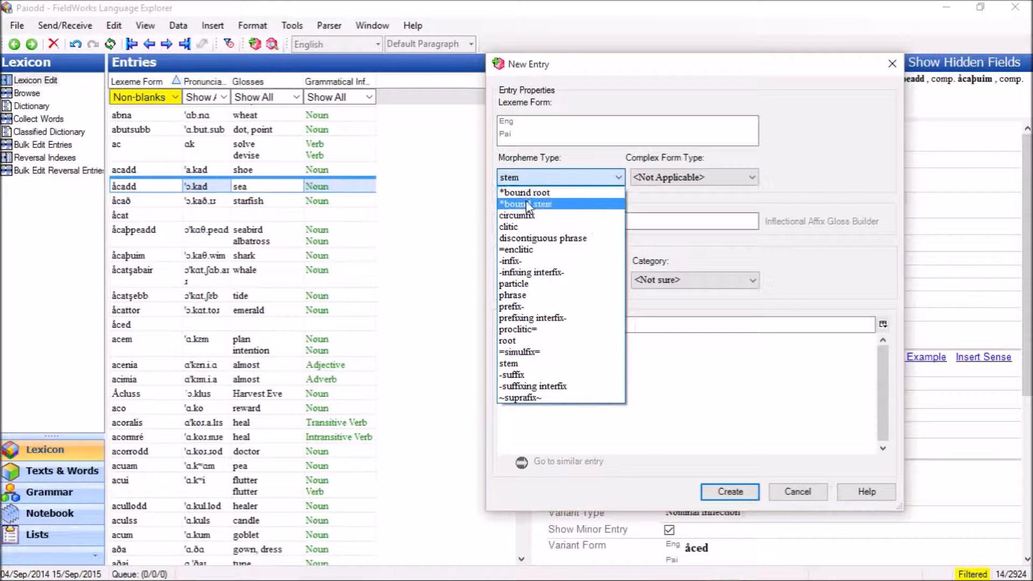
left_click(589, 176)
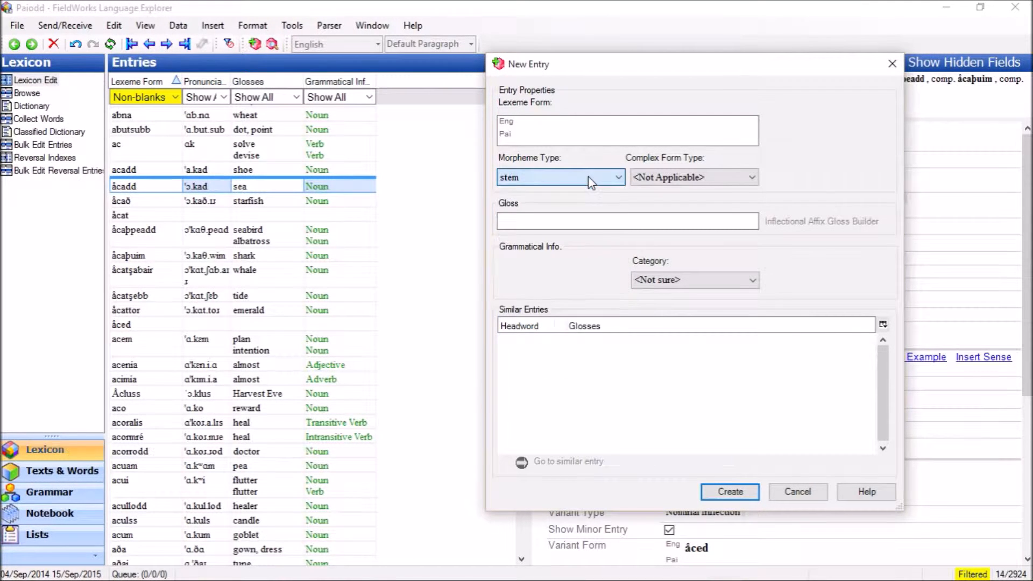
left_click(735, 176)
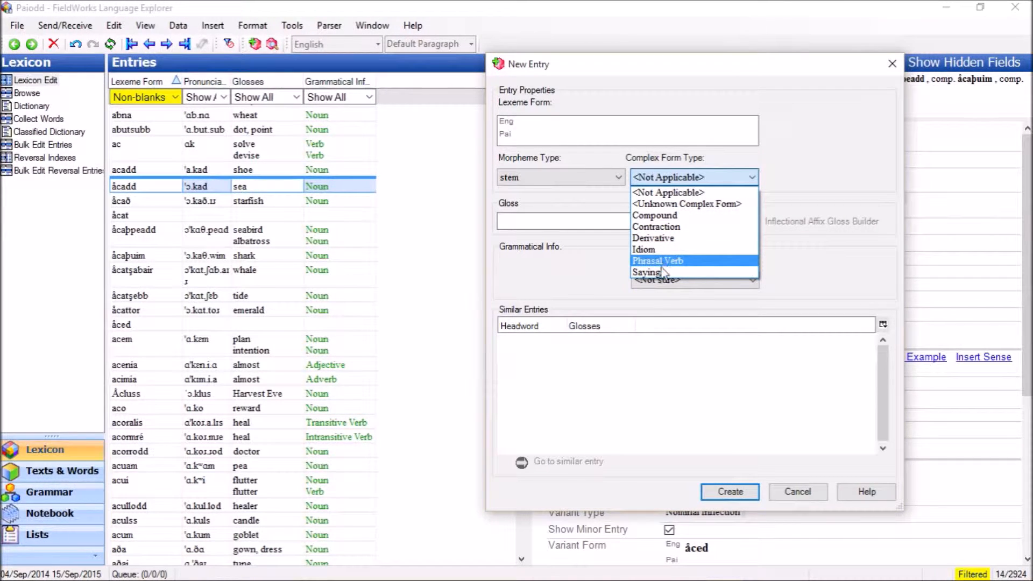
left_click(686, 196)
left_click(578, 221)
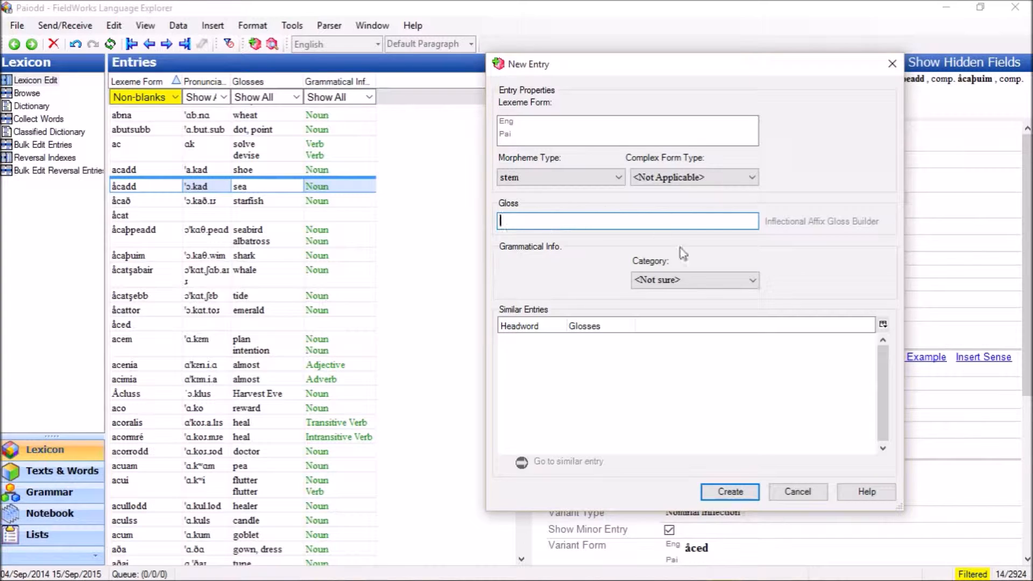
- Review the grammatical categories for the new entry and look through the category catalog, closing it without adding a category
left_click(678, 280)
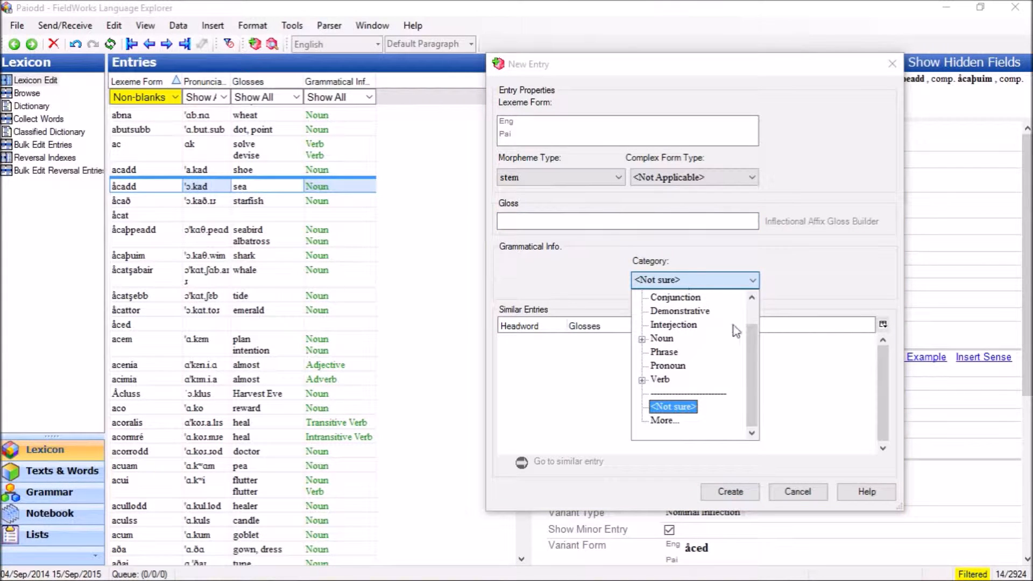
left_click_drag(752, 363, 763, 384)
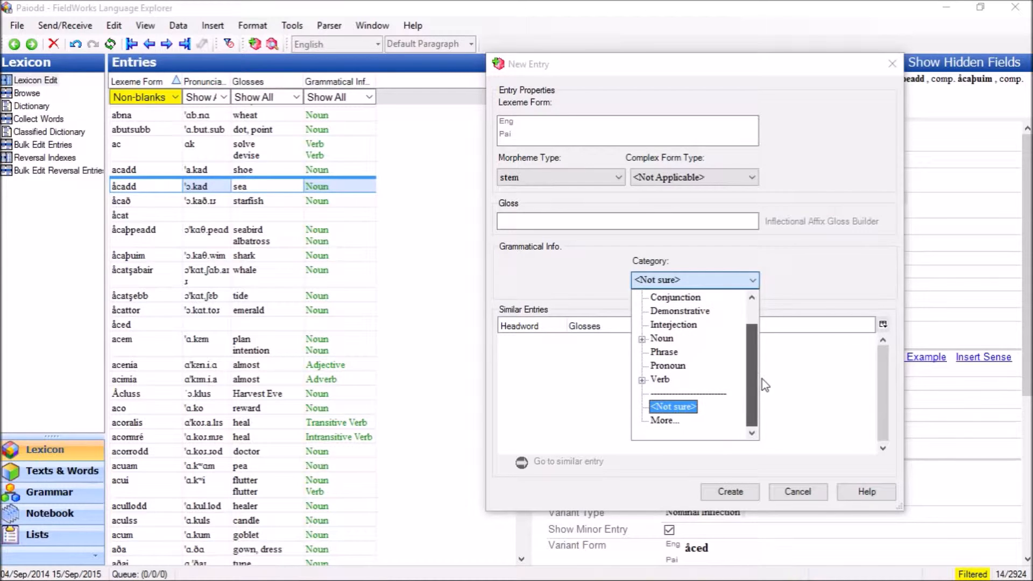
left_click(663, 421)
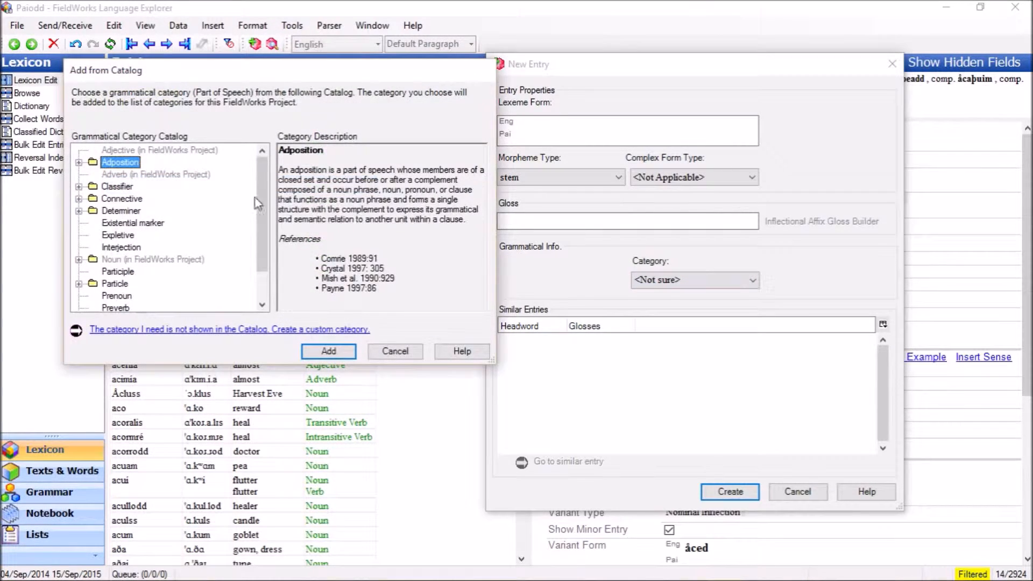
mouse_move(263, 174)
left_mouse_down()
mouse_move(261, 216)
mouse_move(266, 178)
left_mouse_up()
left_click(395, 350)
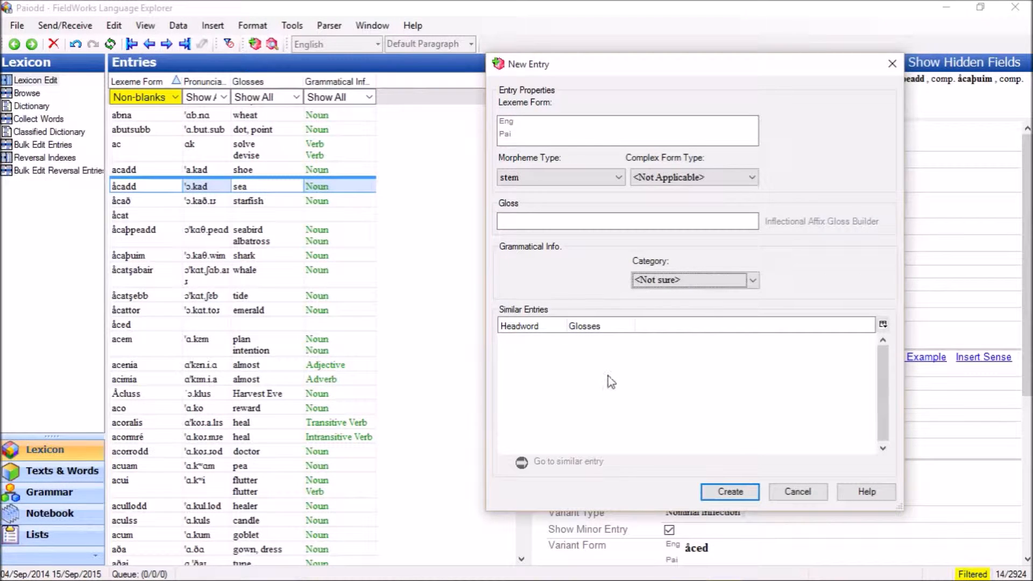
- Enter "aca" as the new entry's English lexeme form and go to the similar entry acadd instead of creating one
left_click(543, 136)
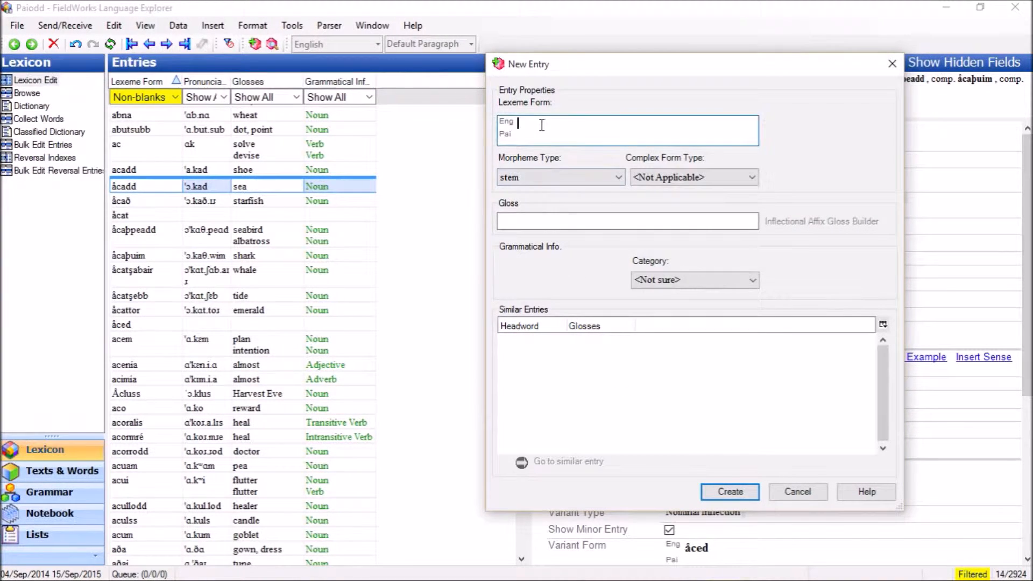
type("aca")
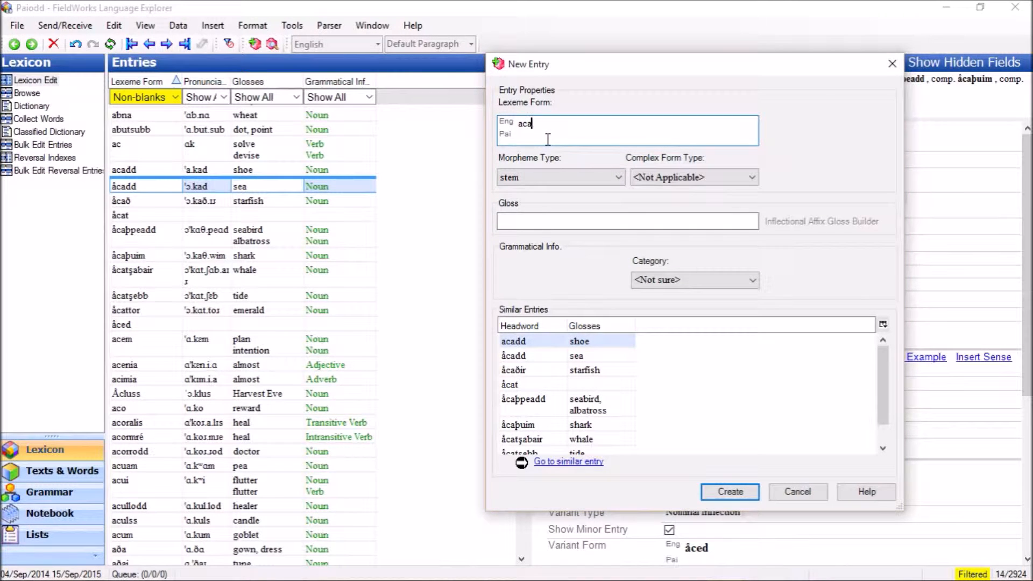
double_click(550, 342)
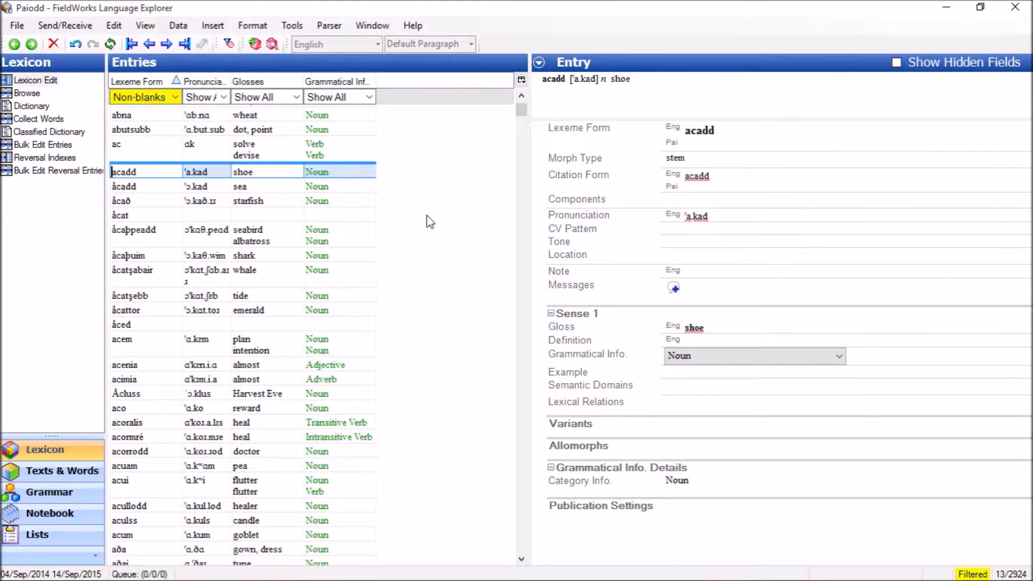
- Start another new entry, check the gloss "shoe" for similar entries, and clear the gloss and cancel the entry
key("ctrl+e")
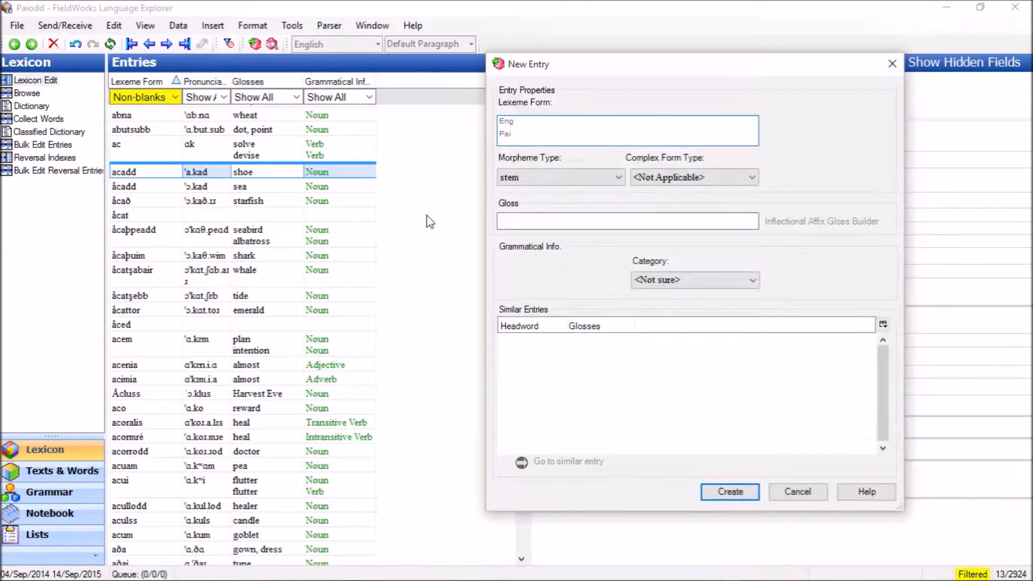
left_click(517, 218)
type("shoe")
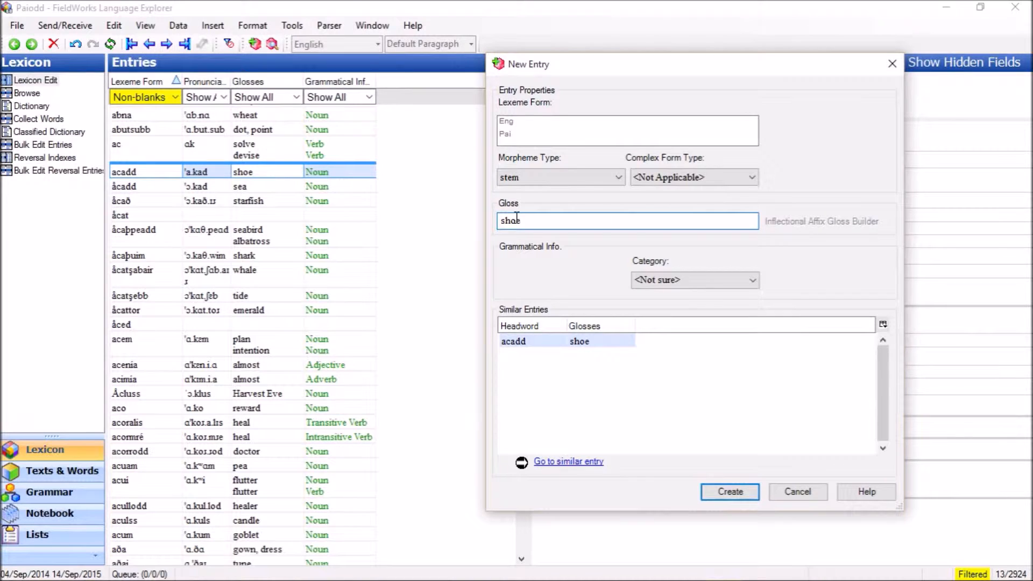
key("BackSpace")
key("BackSpace")
key("BackSpace")
key("BackSpace")
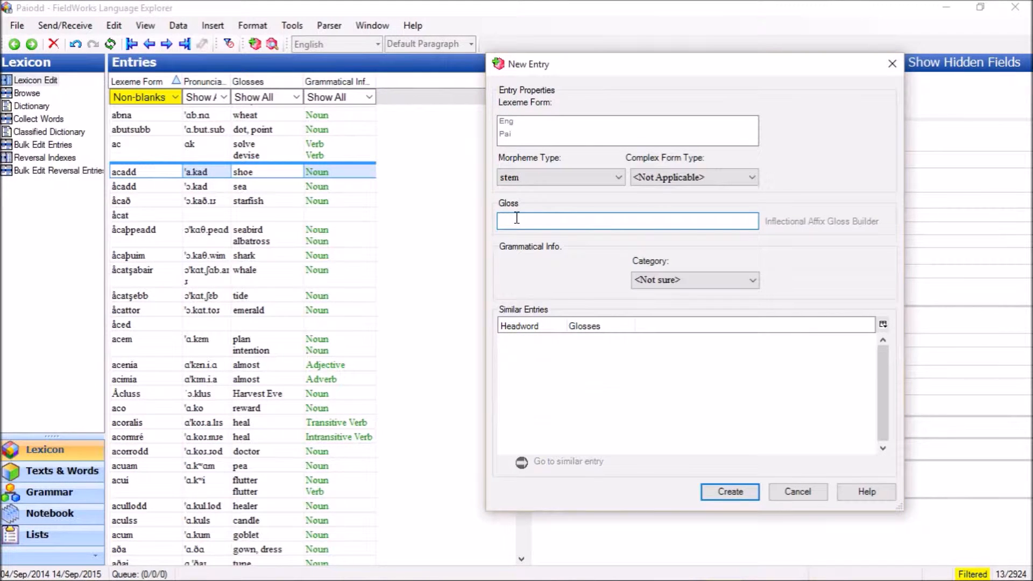
left_click(786, 495)
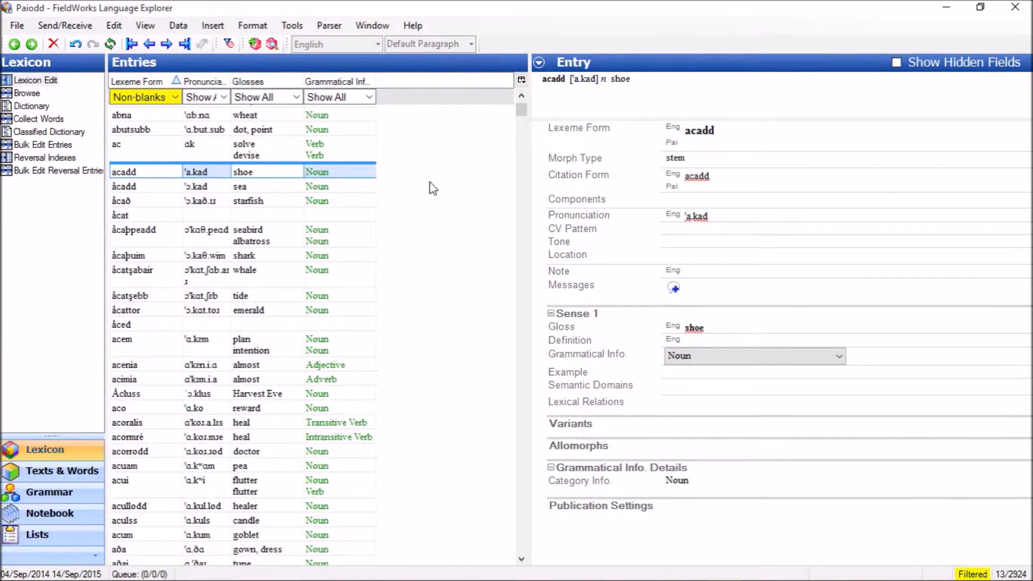
- Search the lexical entries for "mast" and for "asuid", and go to the entry åsuidd
key("ctrl+f")
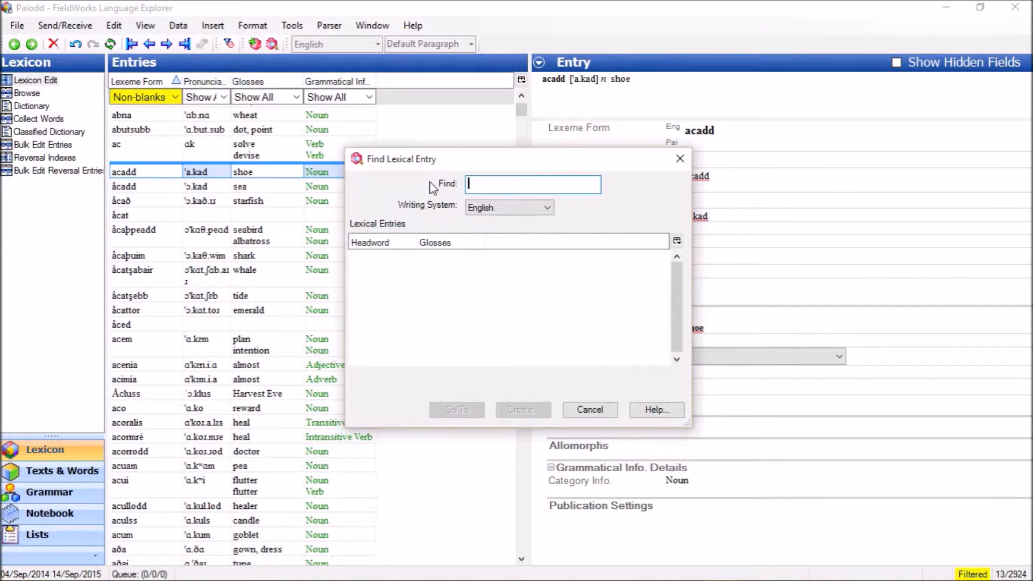
type("mast")
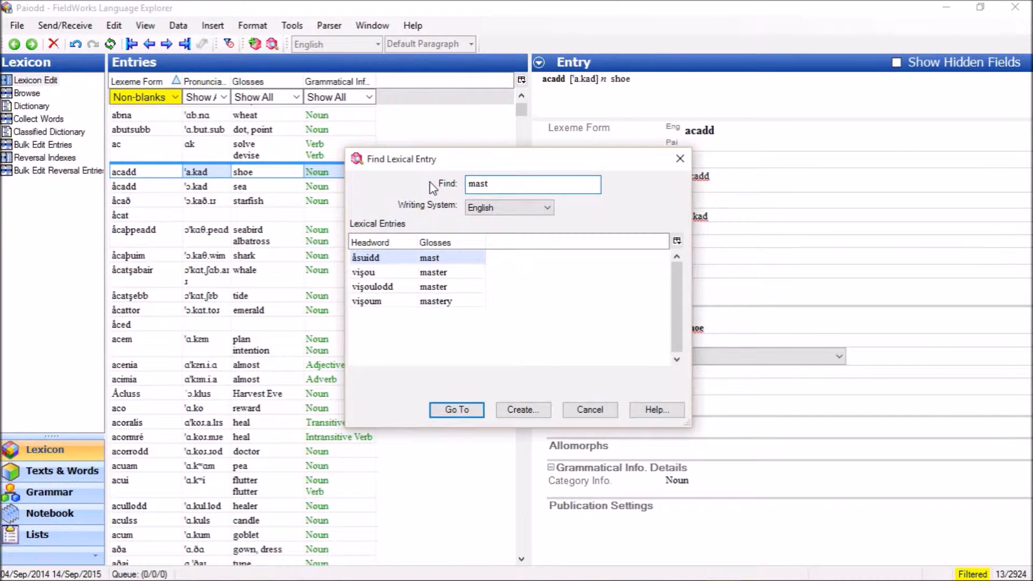
double_click(486, 182)
type("asuid")
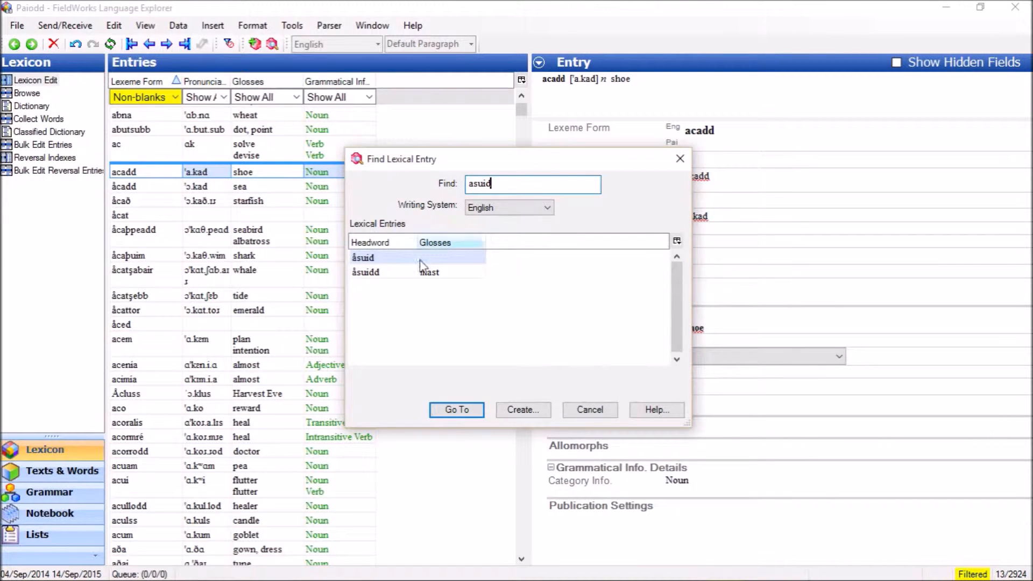
left_click(393, 277)
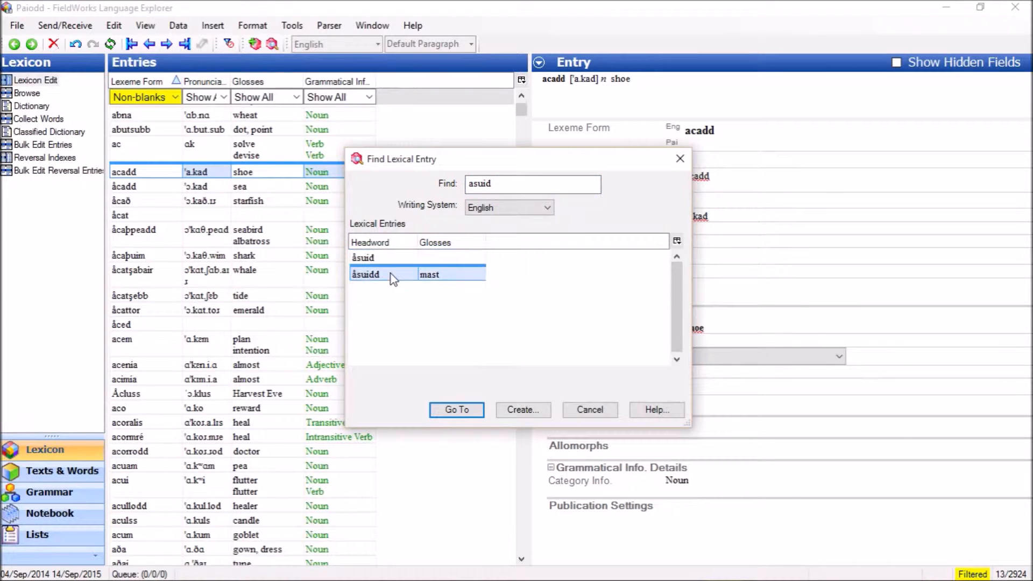
double_click(392, 278)
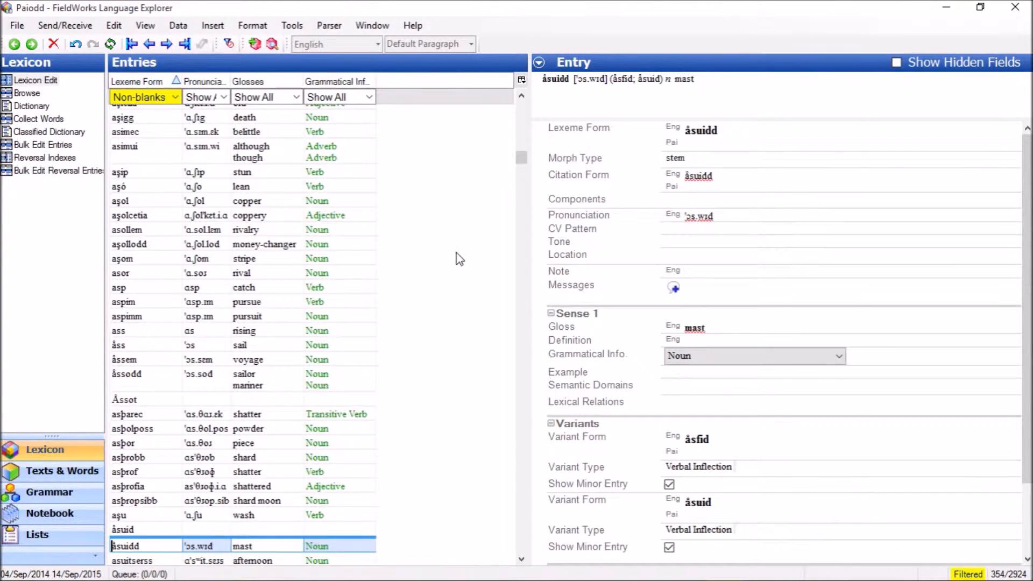
- Browse the start of the entries list and step down entry by entry from åsuidd to atgarbb
left_click_drag(524, 156, 525, 93)
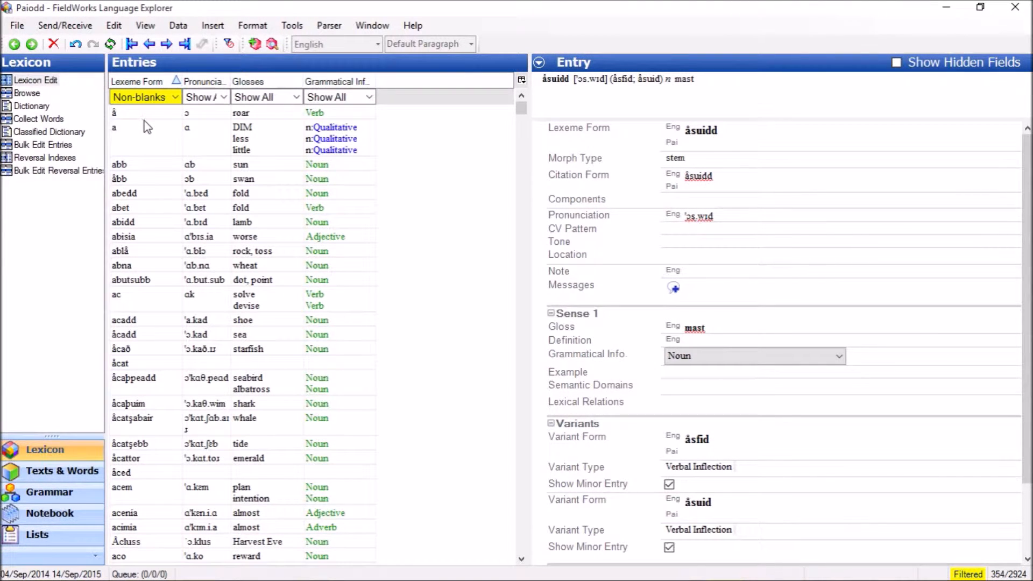
mouse_move(522, 124)
left_mouse_down()
mouse_move(521, 557)
mouse_move(542, 413)
mouse_move(553, 156)
mouse_move(530, 108)
left_mouse_up()
mouse_move(523, 107)
left_mouse_down()
mouse_move(523, 118)
mouse_move(524, 105)
left_mouse_up()
key("Down")
key("Down")
key("Down")
key("Down")
key("Down")
key("Down")
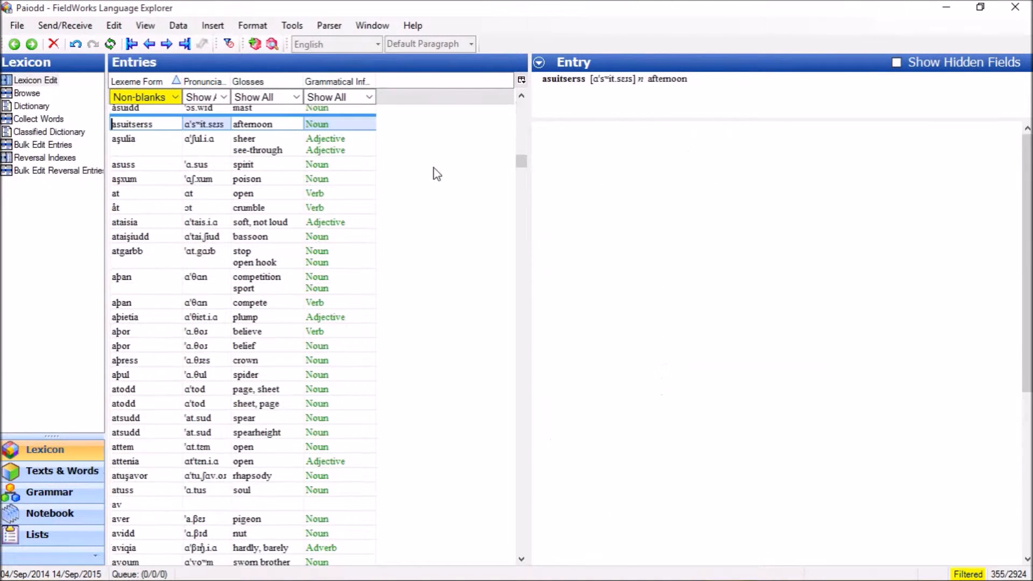
key("Down")
key("Down")
key("Down")
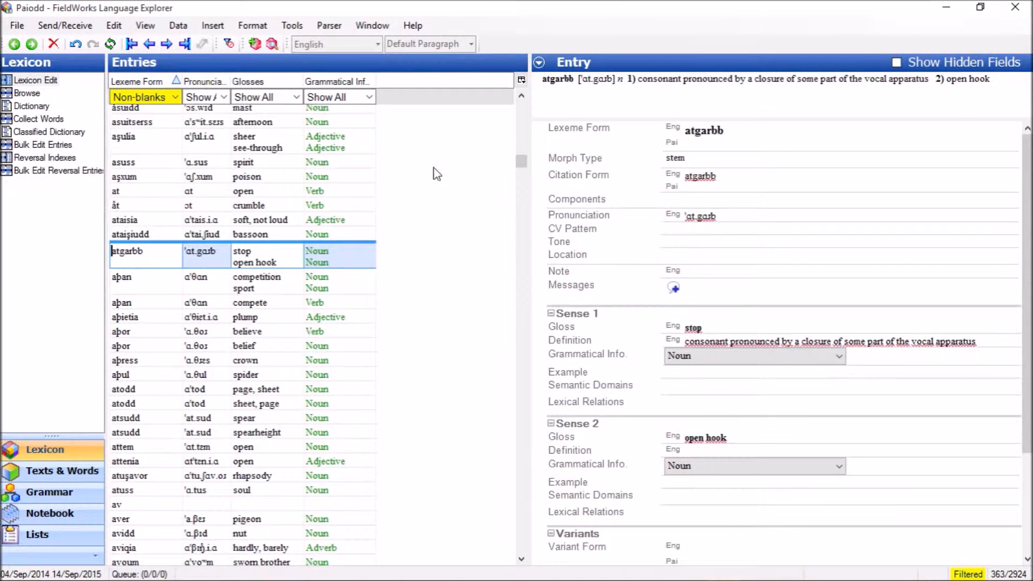
- Page down and back up through the entries list to reach the entry æsen
key("Page_Down")
key("Page_Down")
key("Page_Up")
key("Page_Up")
key("Page_Up")
key("Page_Up")
key("Page_Up")
key("Page_Up")
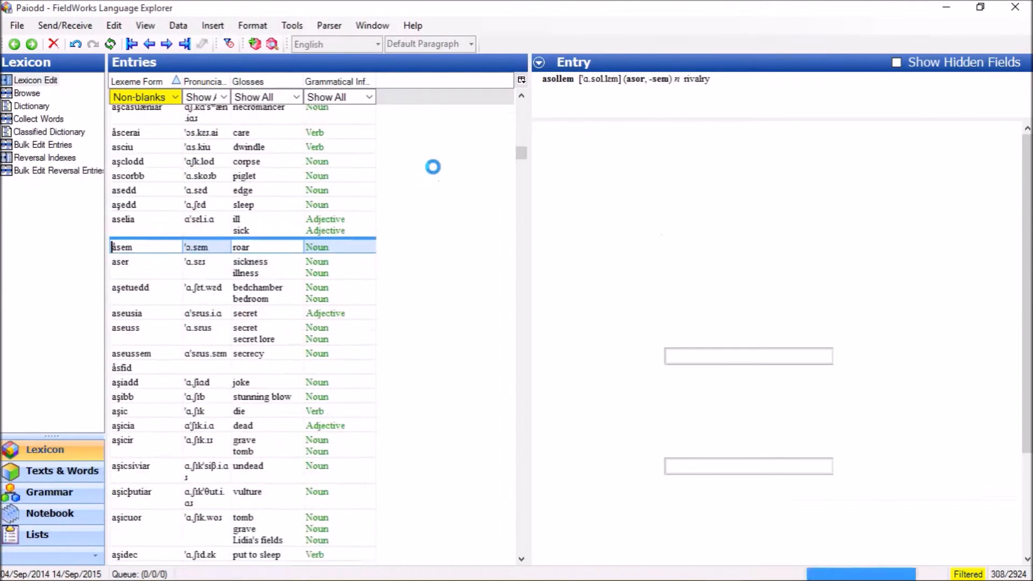
key("Page_Up")
key("Page_Up")
key("Page_Up")
key("Page_Up")
key("Page_Up")
key("Page_Up")
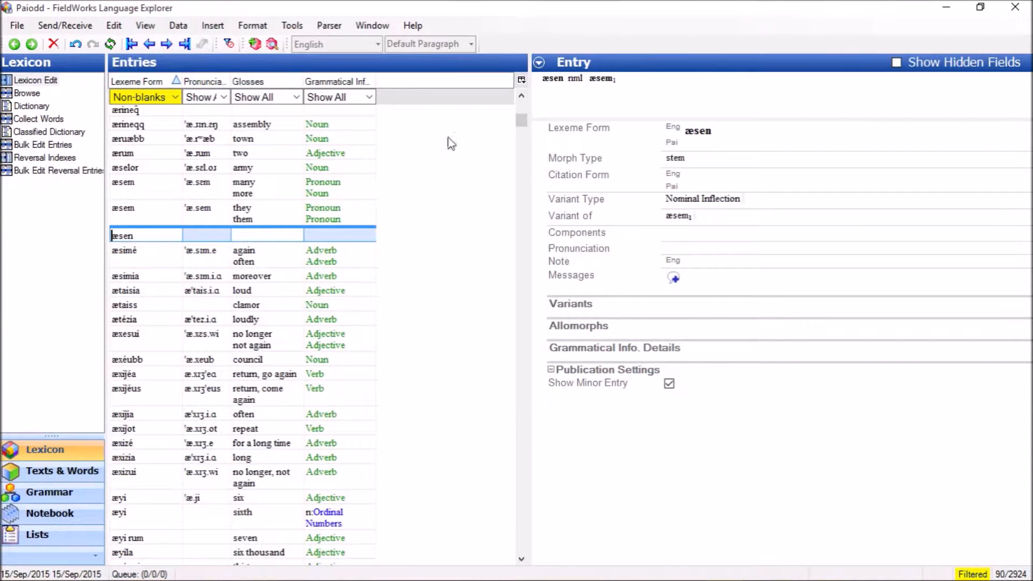
- Sort the entries by lexeme form in descending order, inspect the start of the list, and restore ascending order
left_click_drag(521, 120, 523, 96)
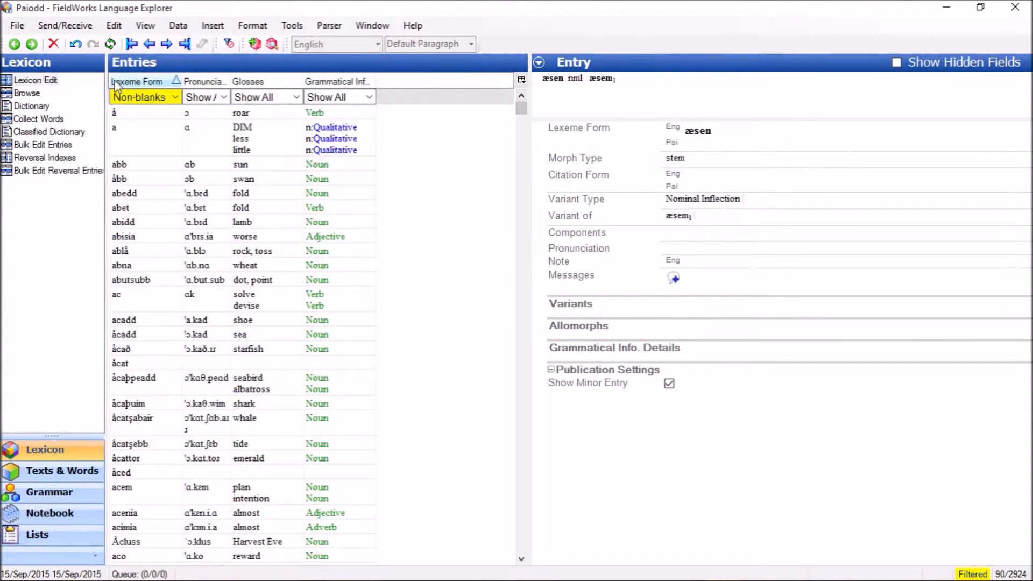
left_click(156, 82)
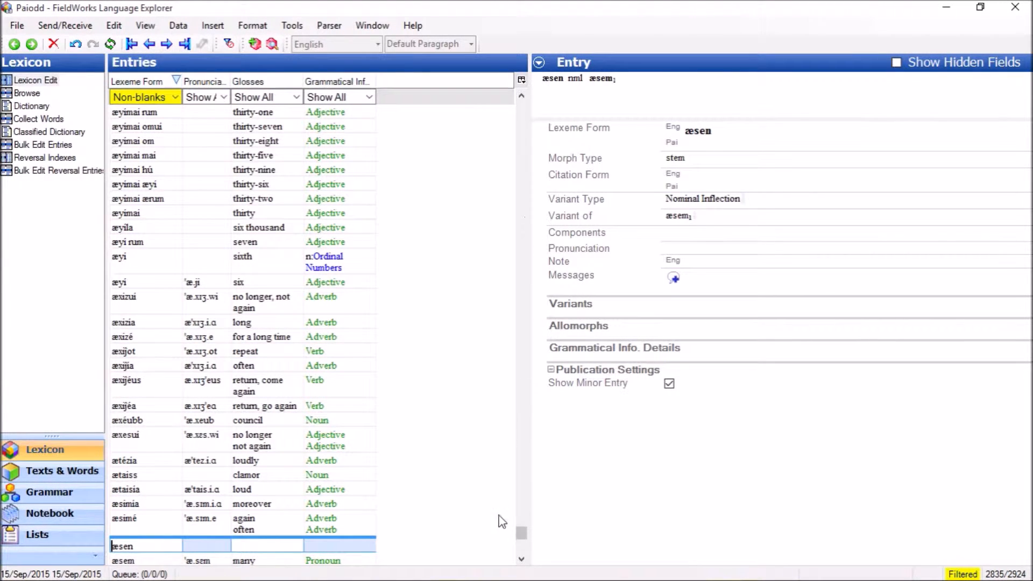
left_click_drag(521, 535, 522, 107)
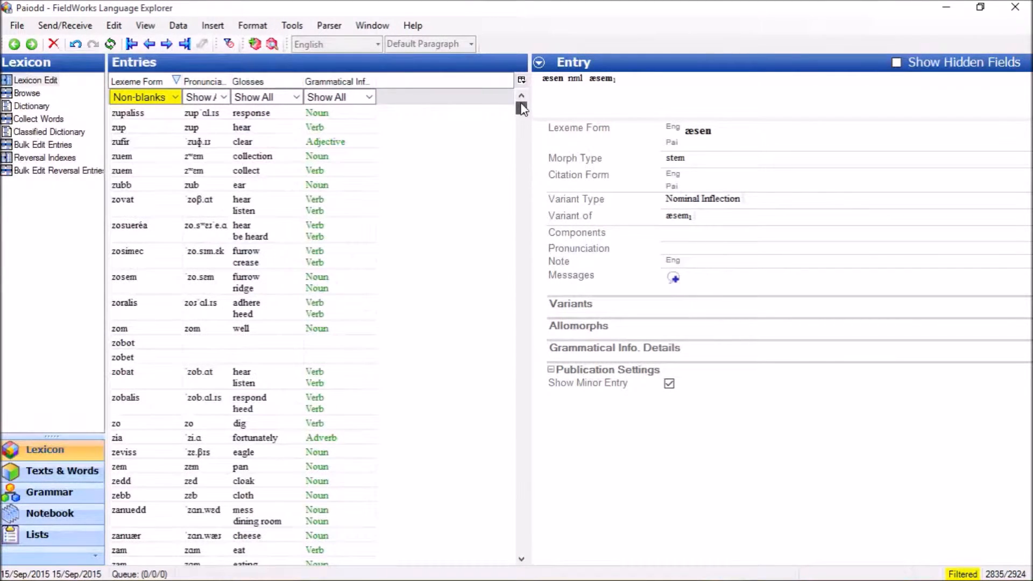
left_click(153, 80)
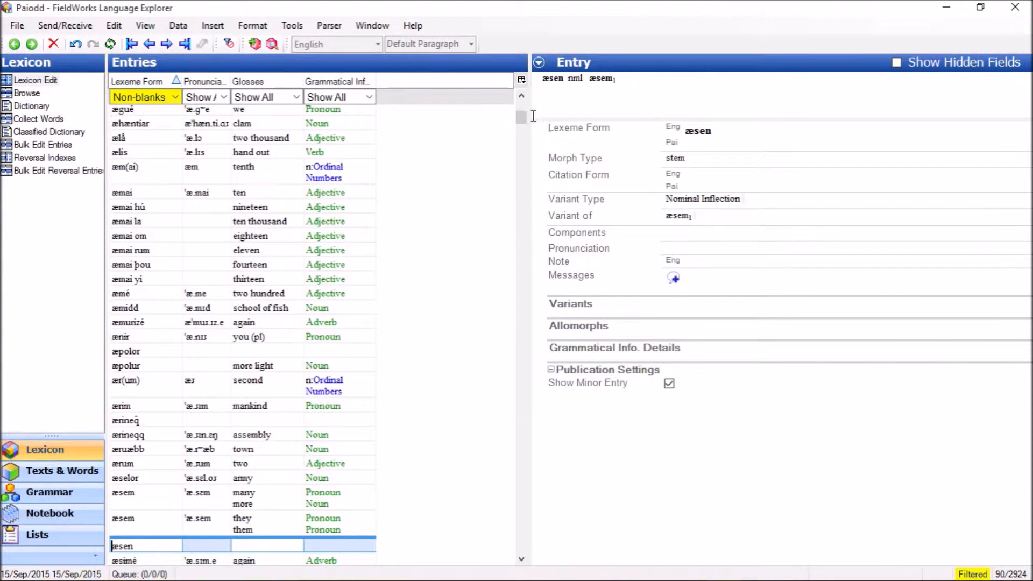
left_click_drag(522, 115, 522, 103)
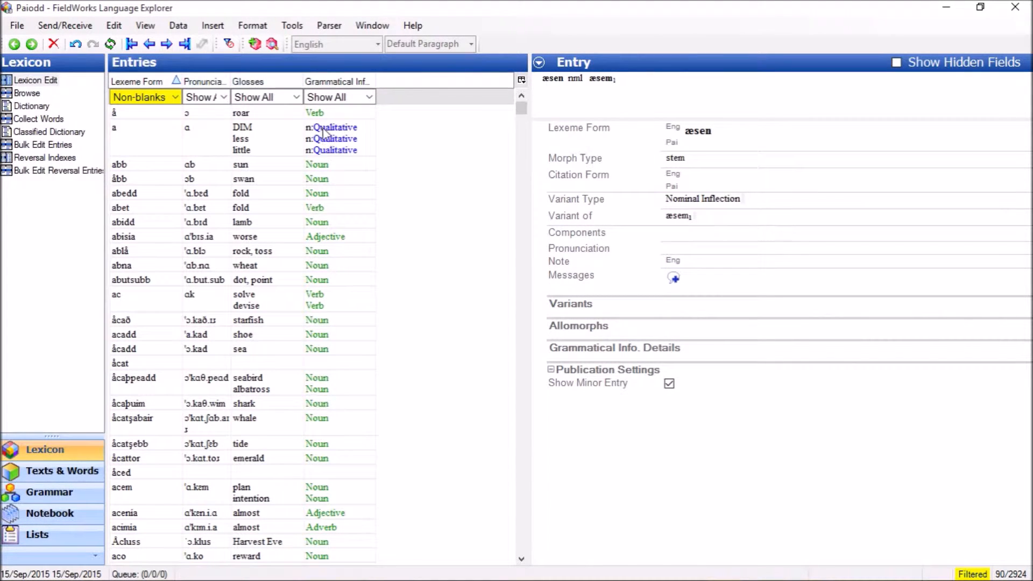
- Sort the entries by pronunciation and return to sorting by lexeme form
left_click(207, 75)
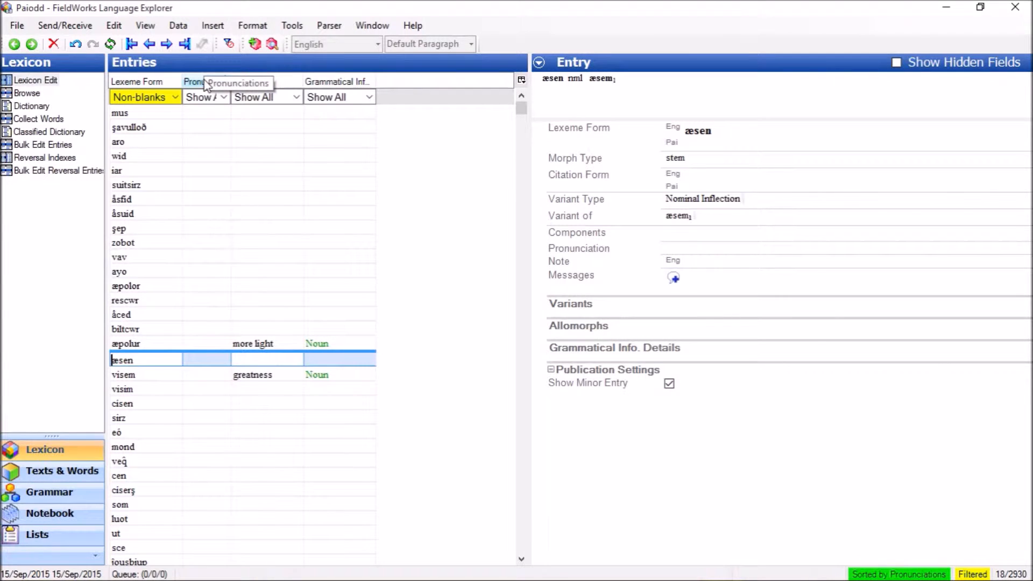
left_click(161, 81)
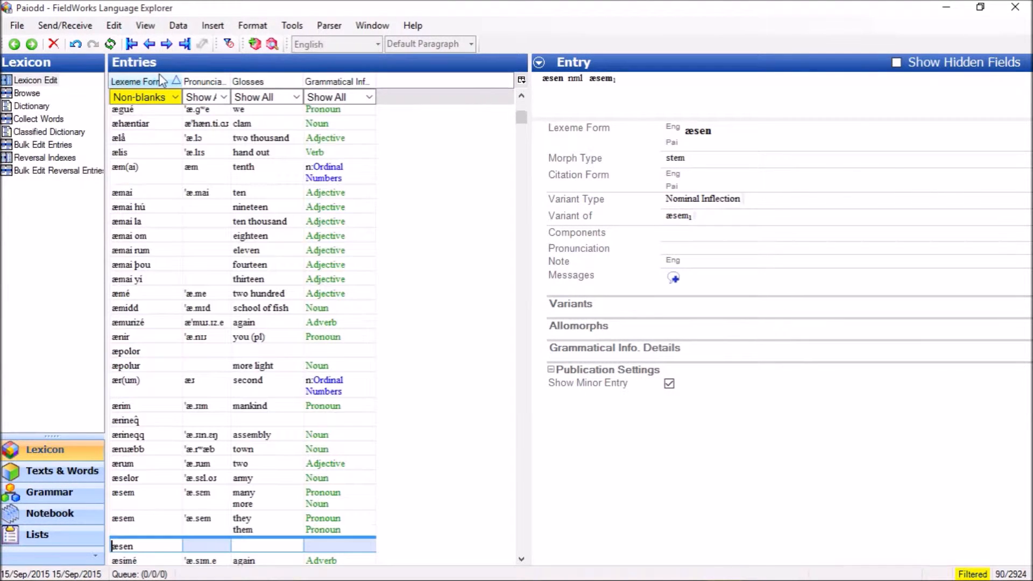
- Sort the entries by gloss, check the alphabetical listing, and reverse the gloss order to descending
left_click(270, 81)
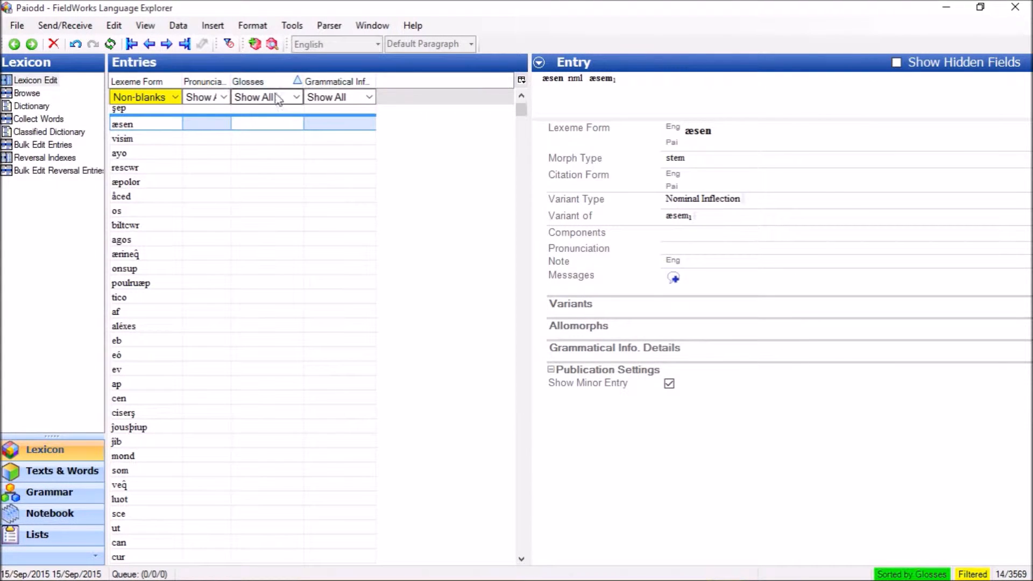
scroll(311, 260, "down", 6)
scroll(310, 260, "down", 9)
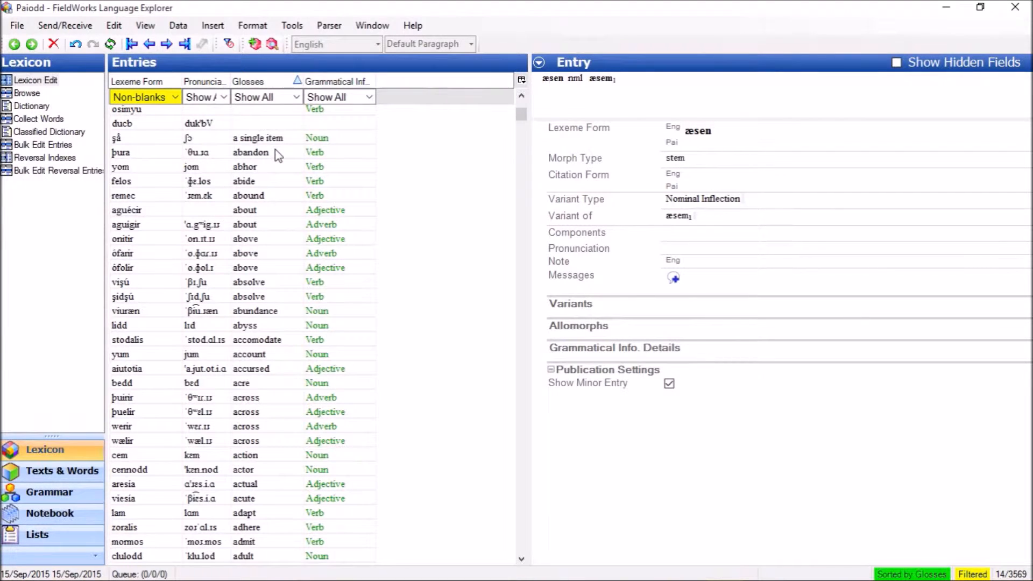
left_click(275, 81)
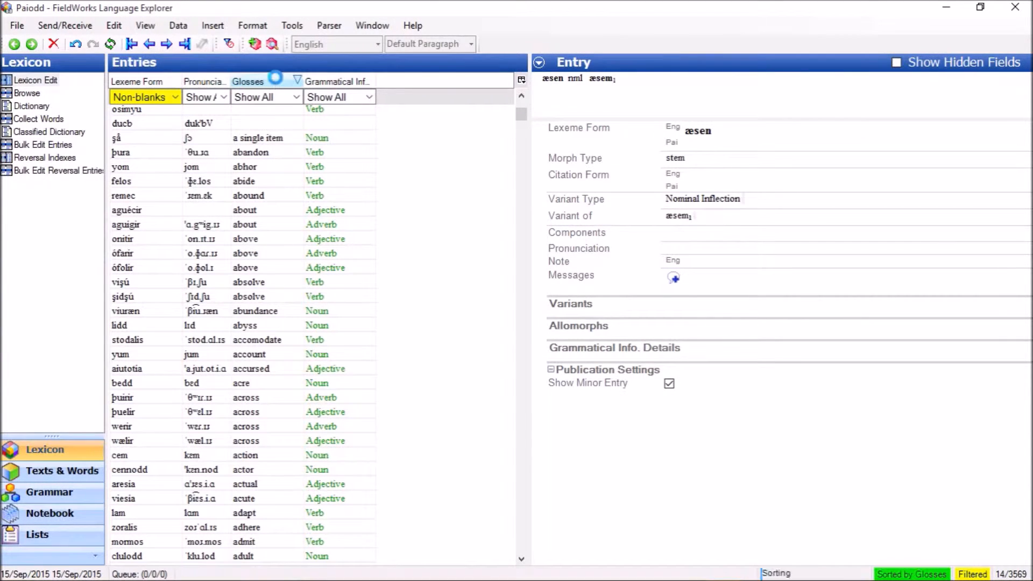
- Check the descending gloss order up to its first entries, and sort the list by lexeme form again, returning to its start
scroll(327, 189, "up", 9)
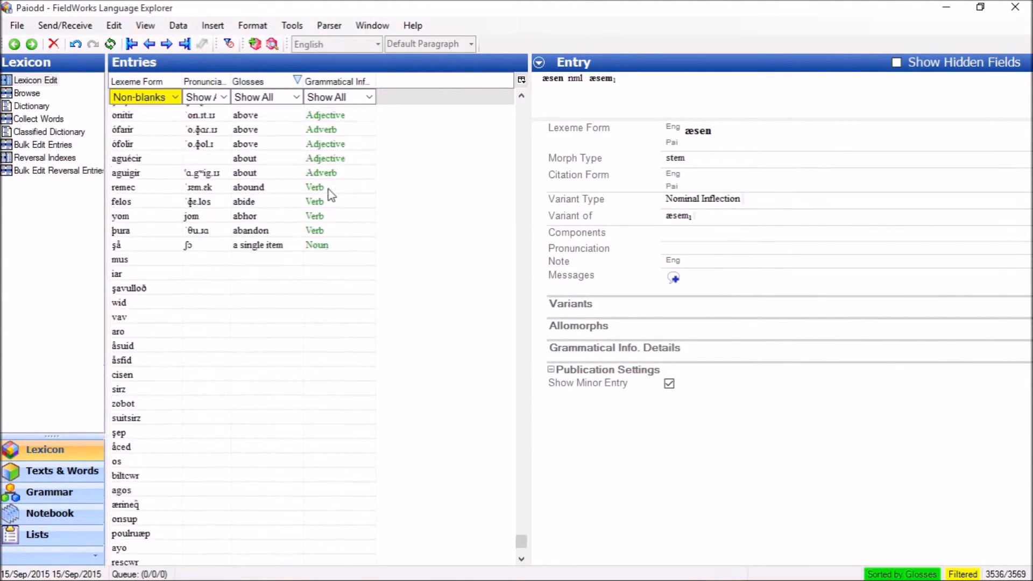
scroll(374, 191, "up", 15)
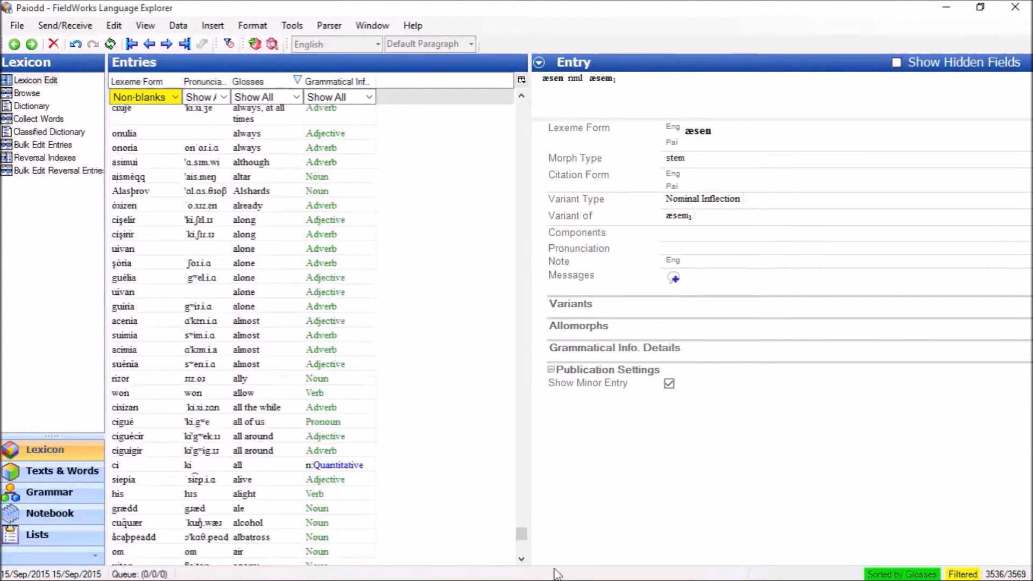
left_click_drag(524, 538, 522, 92)
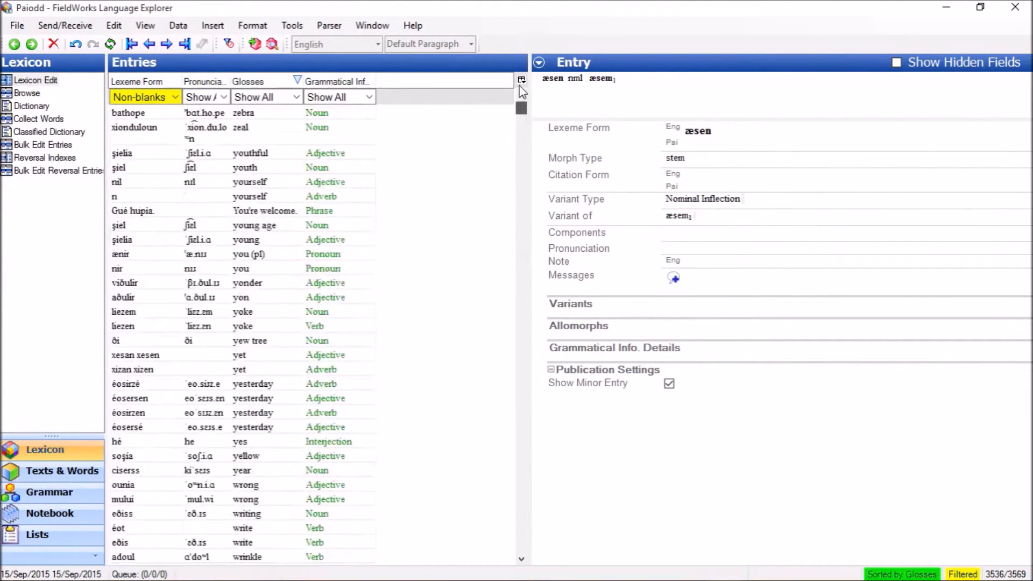
left_click(145, 82)
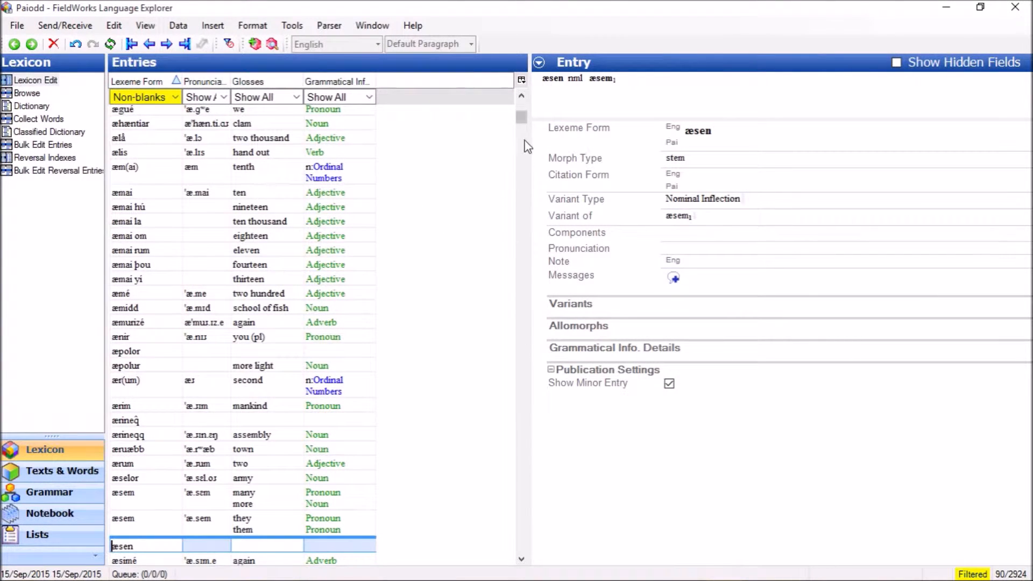
left_click_drag(519, 120, 527, 103)
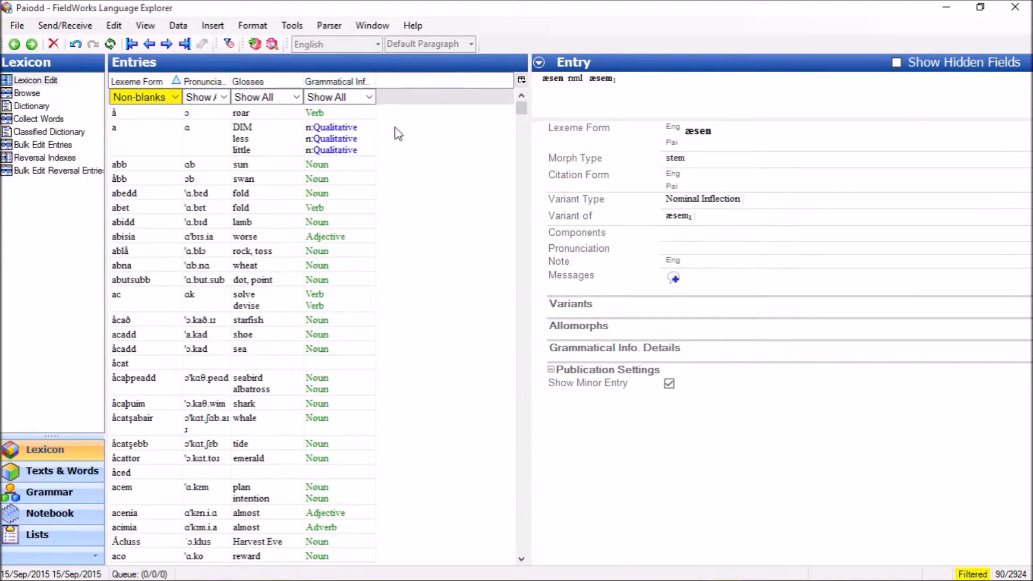
- Filter the Grammatical Info column for items containing "noun" anywhere
left_click(370, 97)
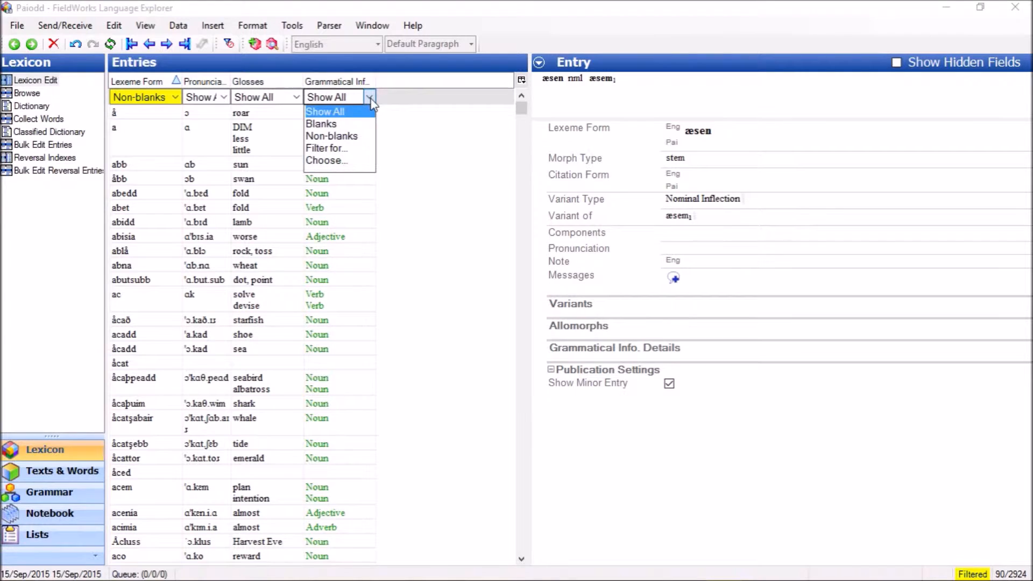
left_click(338, 153)
type("noun")
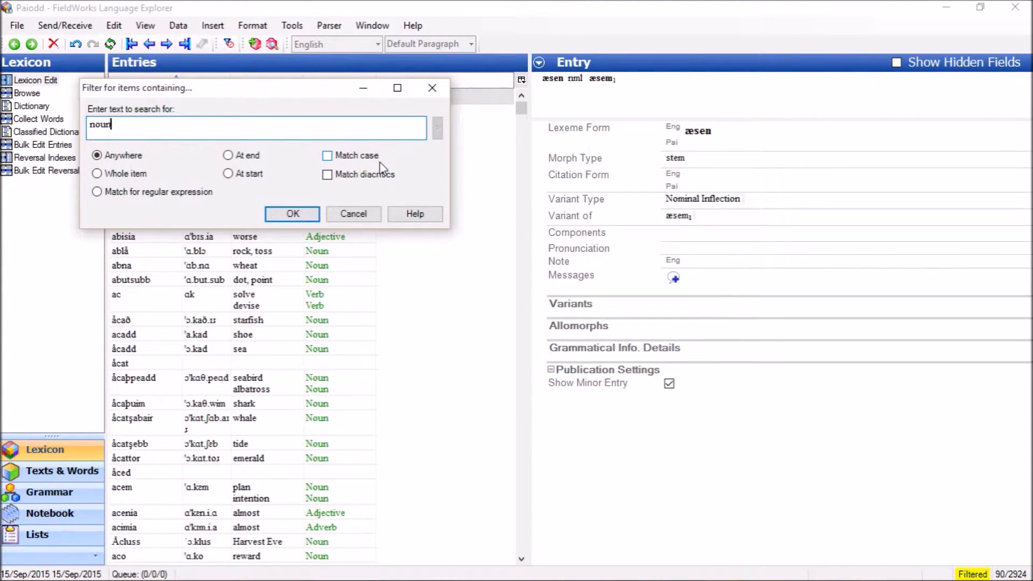
left_click(310, 217)
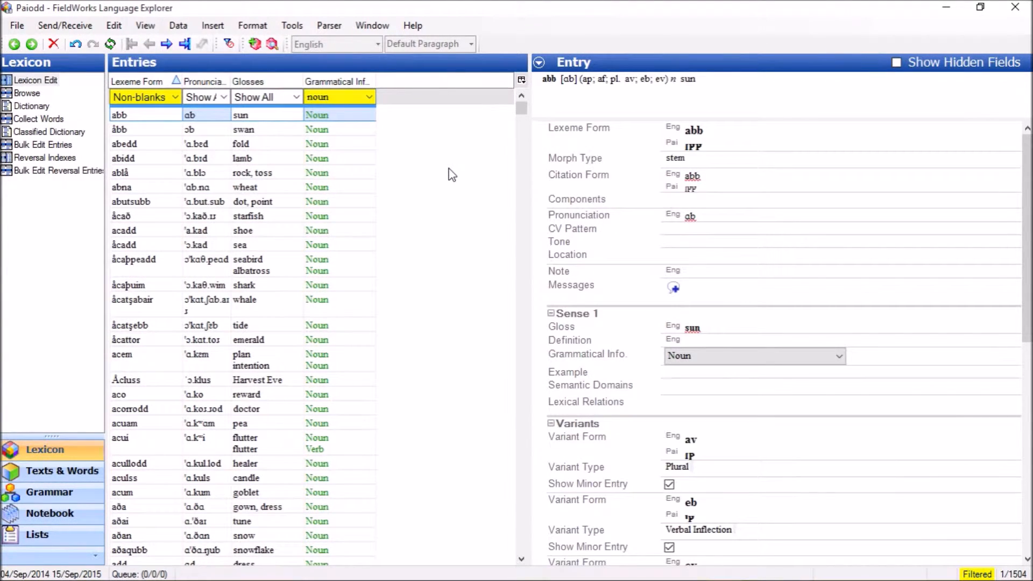
- Look through the entries matching the noun filter, and reset the Grammatical Info filter to Show All
scroll(452, 175, "down", 6)
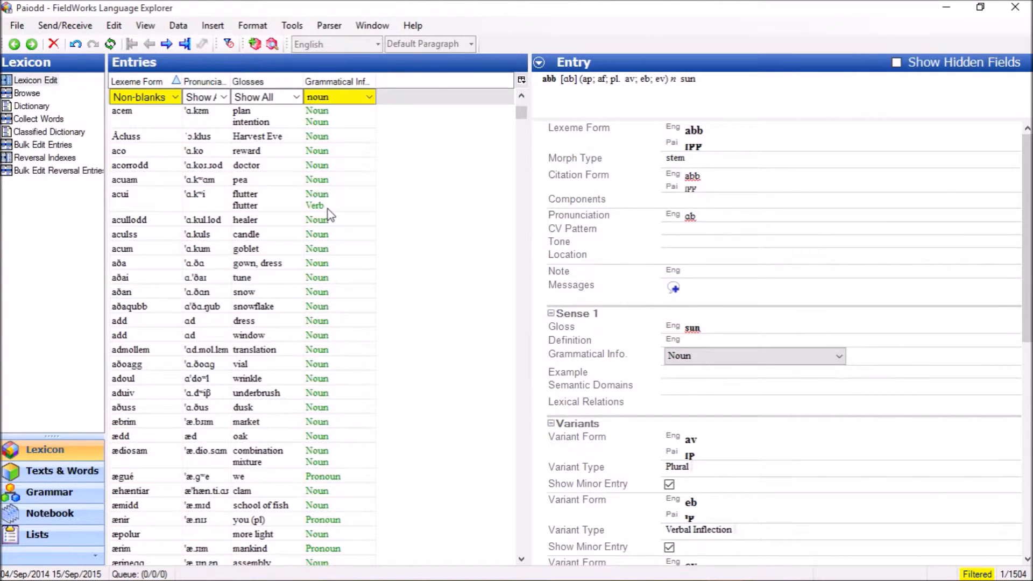
scroll(357, 372, "down", 2)
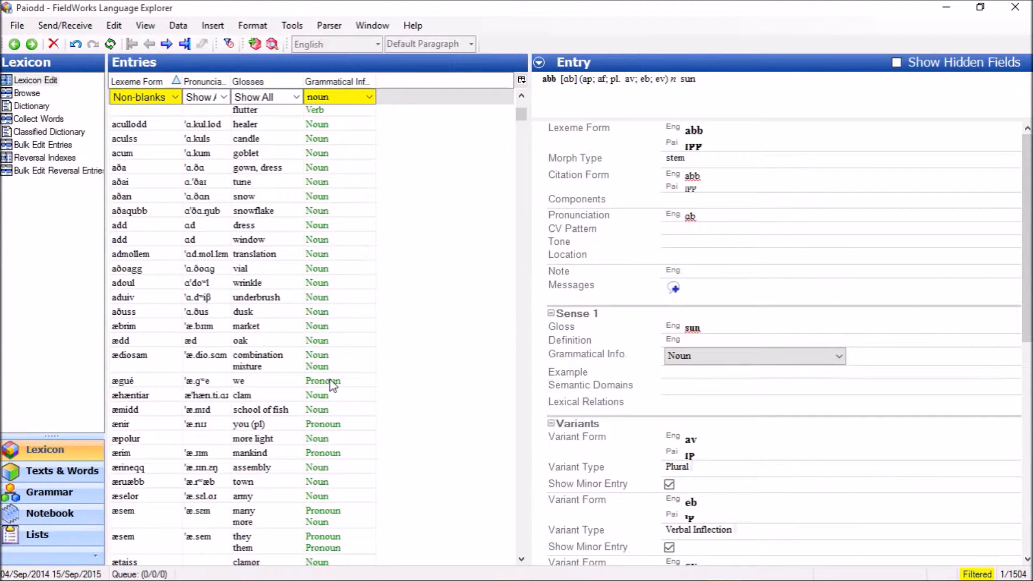
scroll(375, 379, "down", 4)
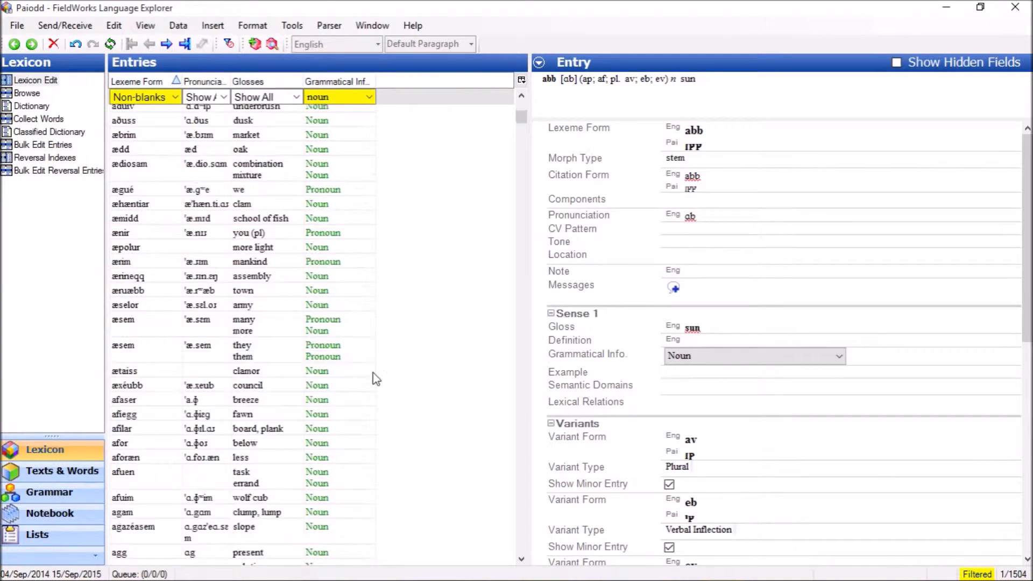
scroll(375, 379, "down", 1)
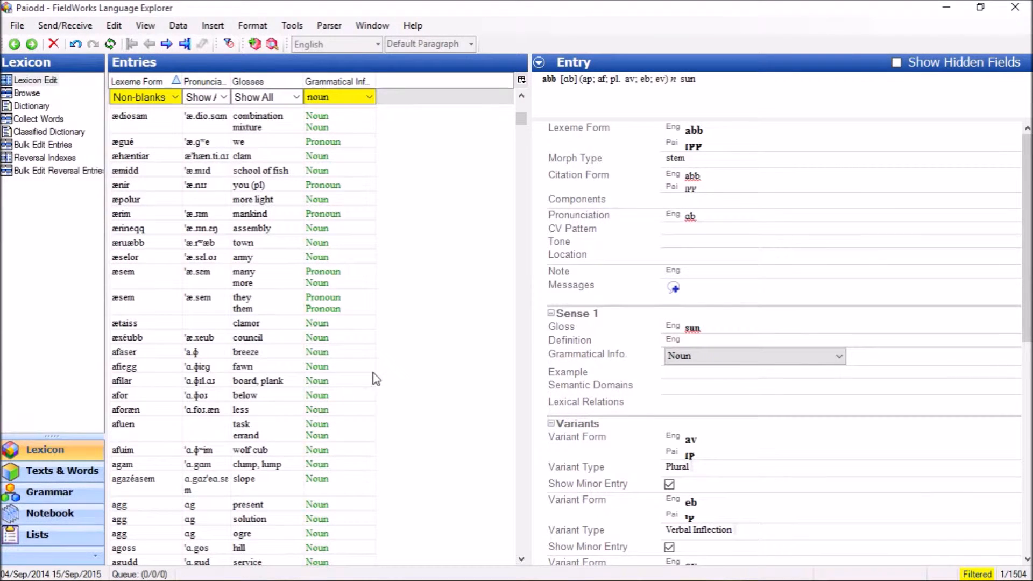
scroll(375, 379, "down", 1)
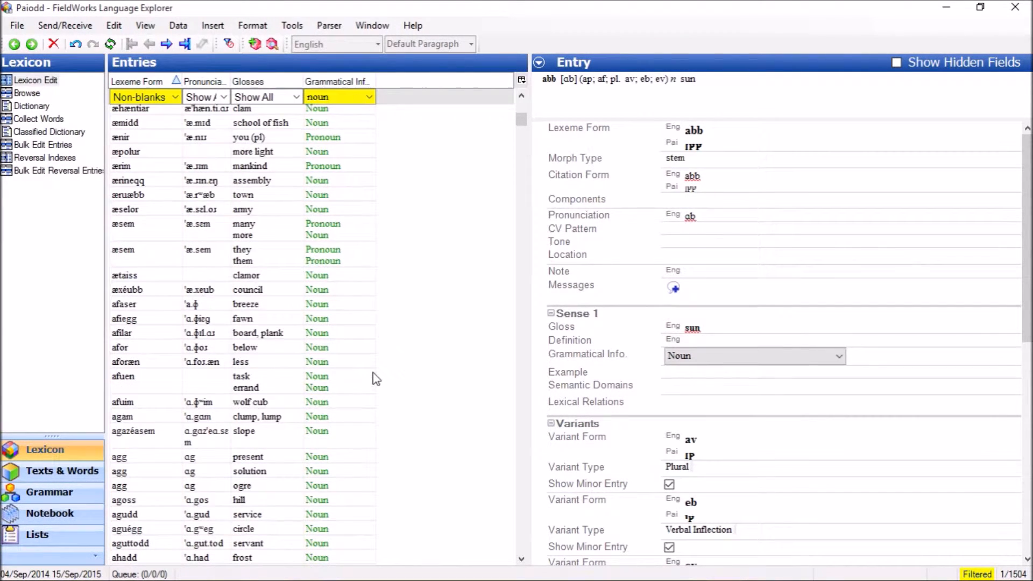
scroll(375, 380, "up", 15)
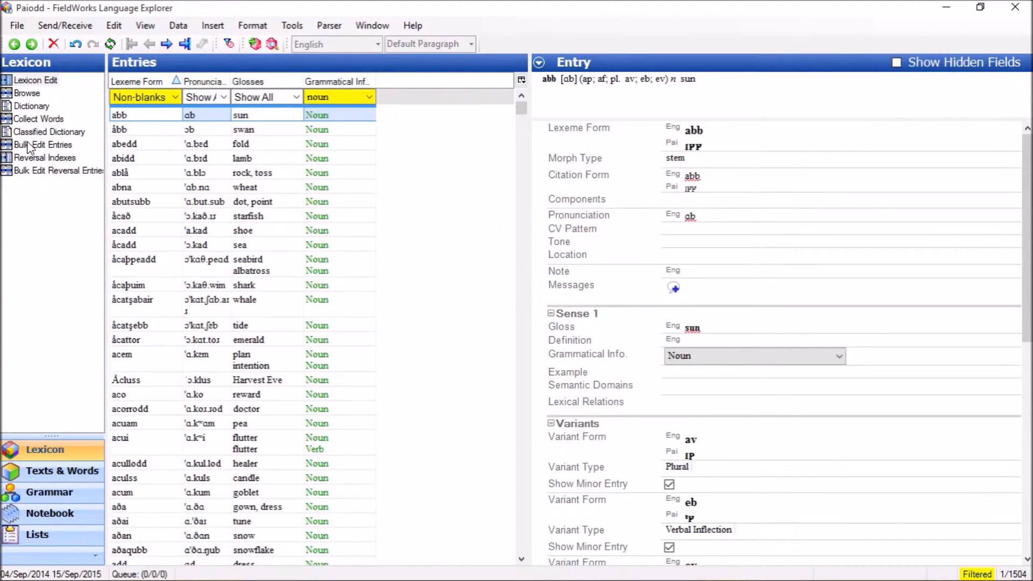
left_click(370, 97)
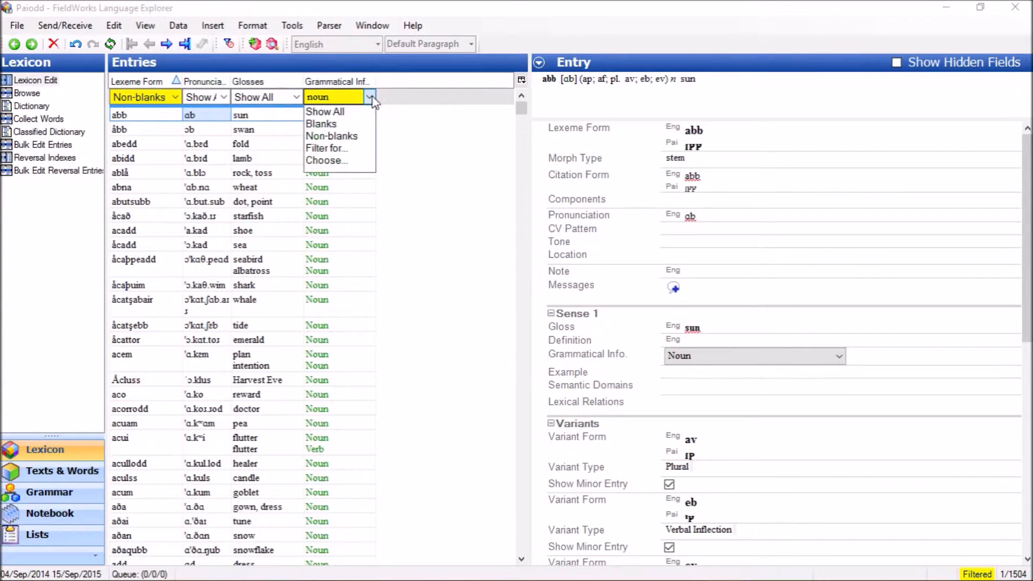
left_click(345, 118)
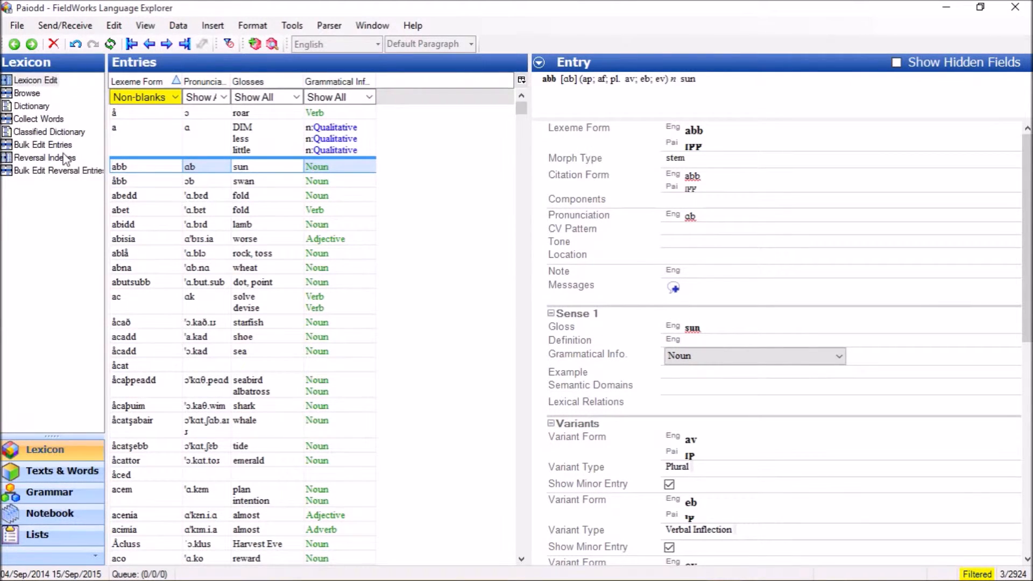
- View the Texts & Words area and use the back and forward history to move between it and the lexicon, ending in the lexicon
left_click(78, 475)
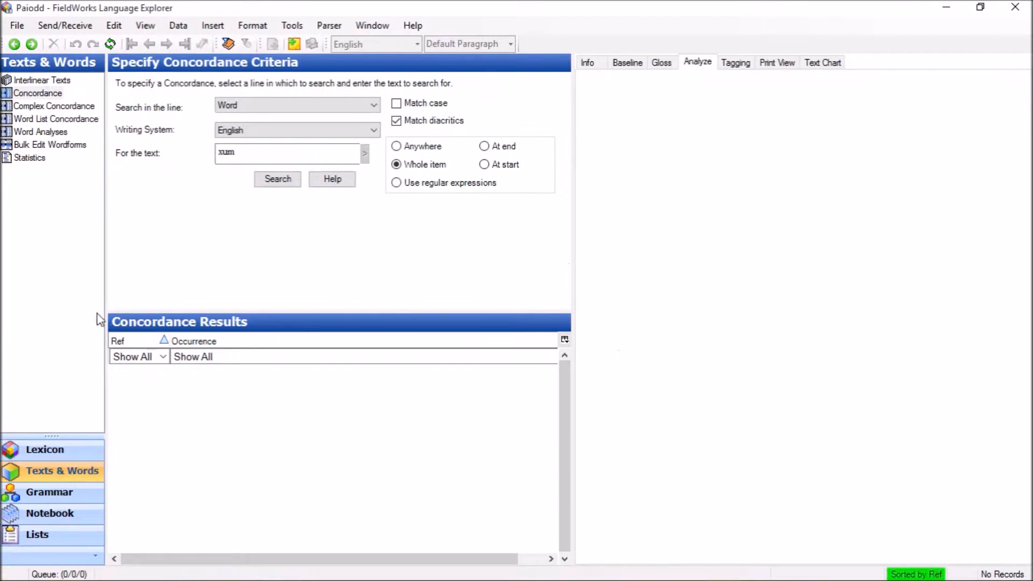
left_click(15, 44)
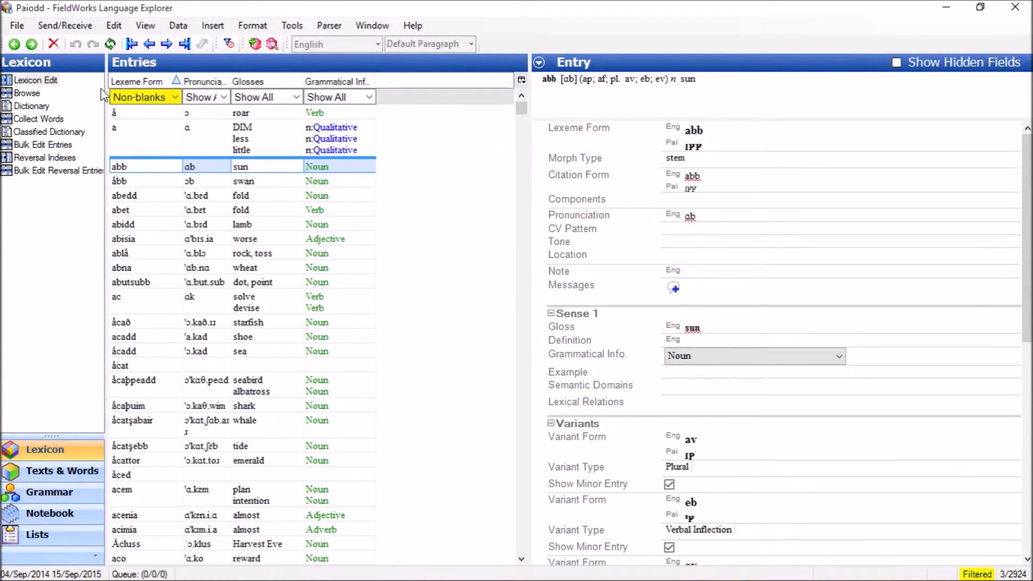
left_click(36, 50)
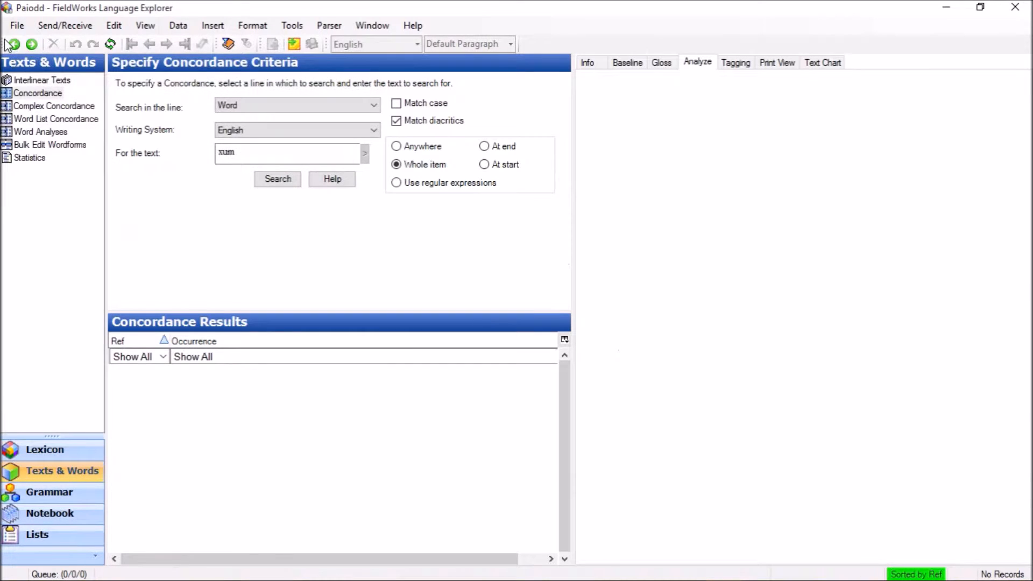
left_click(15, 45)
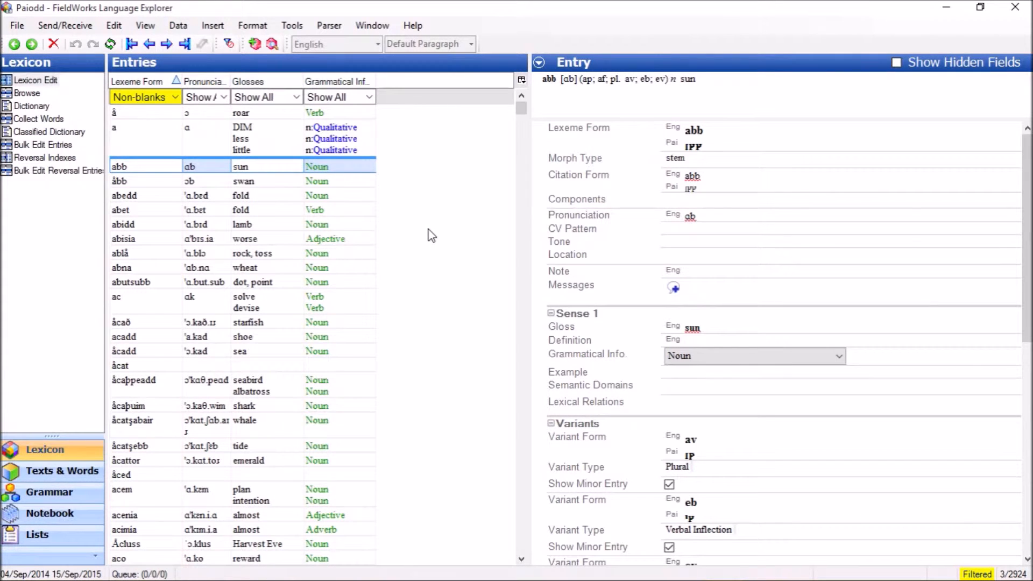
- Start deleting the entry abb and cancel the deletion
key("Delete")
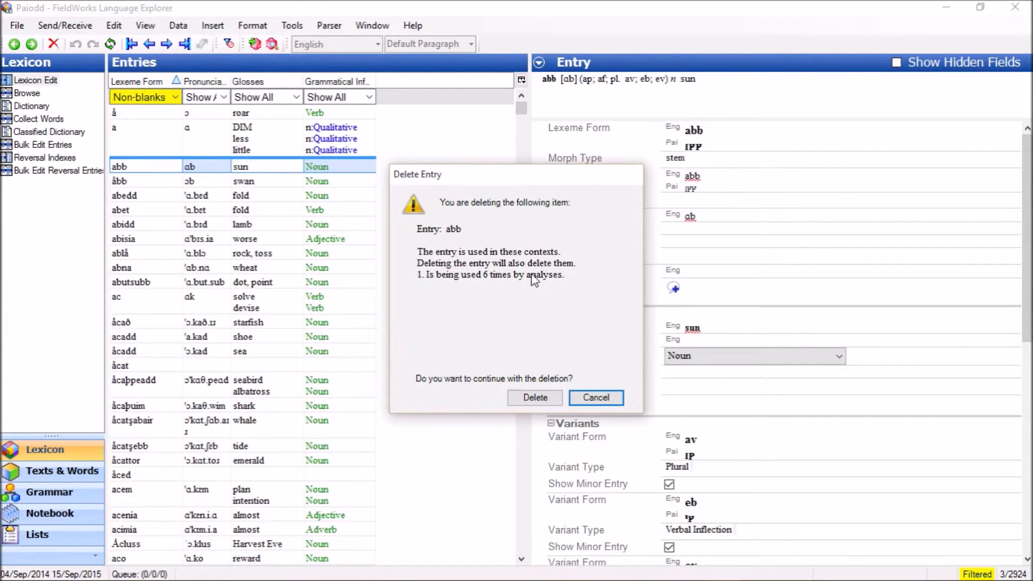
left_click(596, 397)
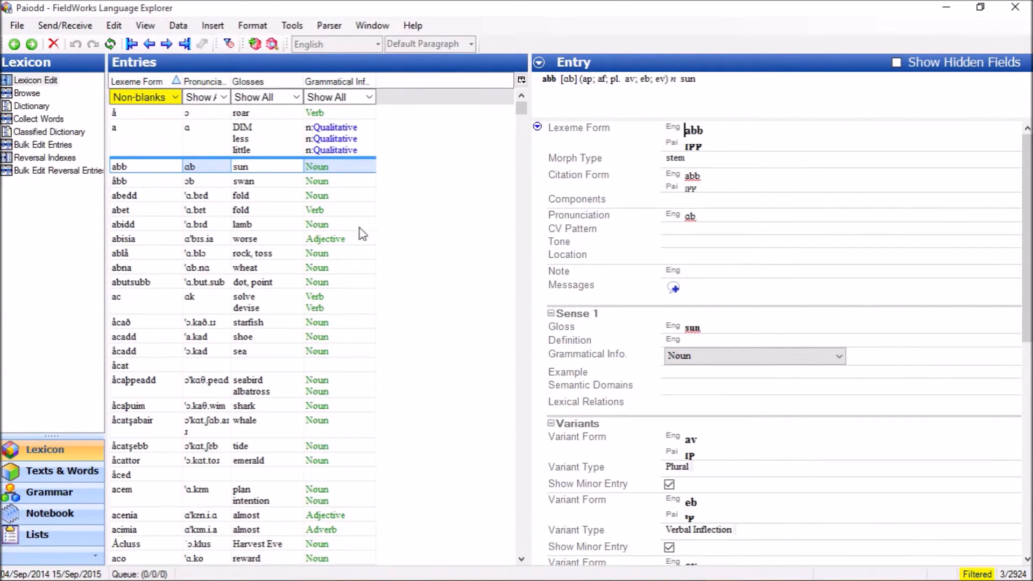
- Refresh the view and move through the first, last, previous and next entries, finishing on the first entry
left_click(110, 44)
left_click(129, 44)
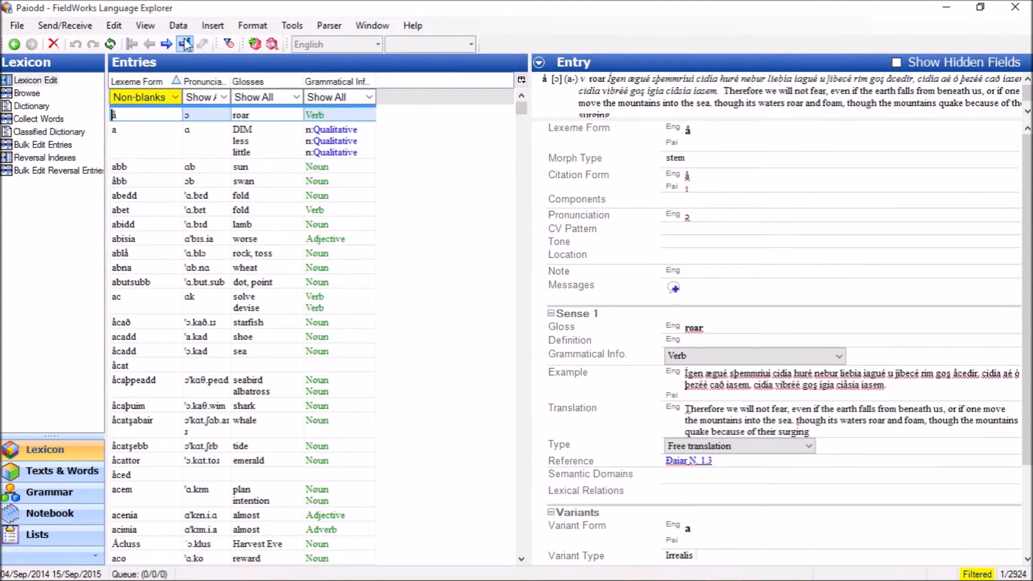
left_click(184, 44)
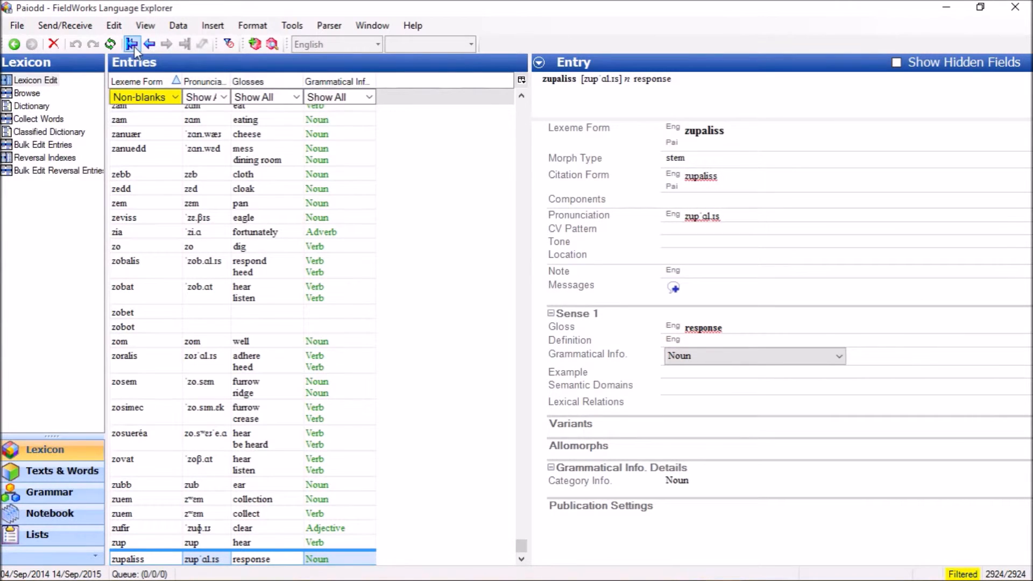
left_click(149, 45)
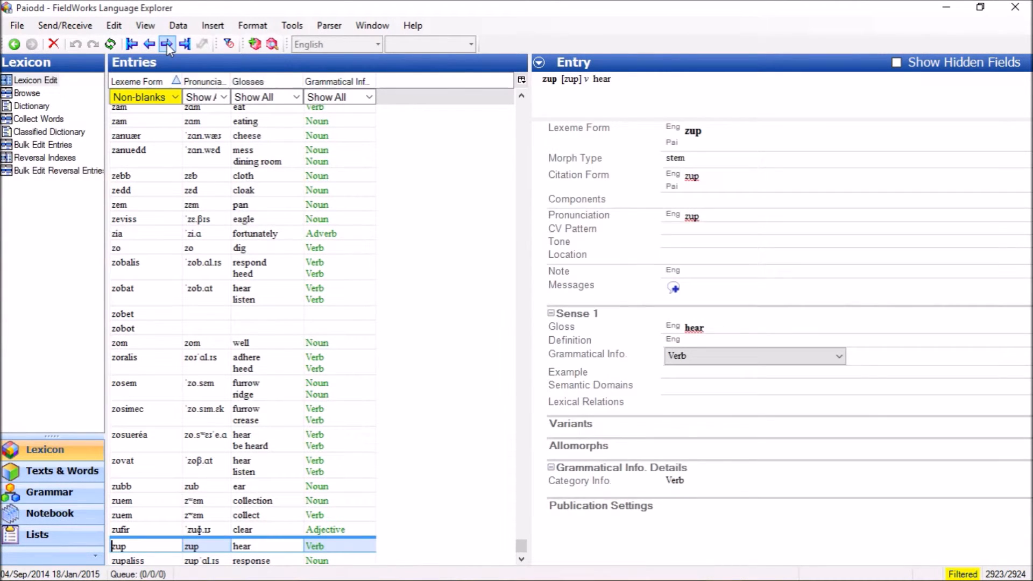
left_click(166, 45)
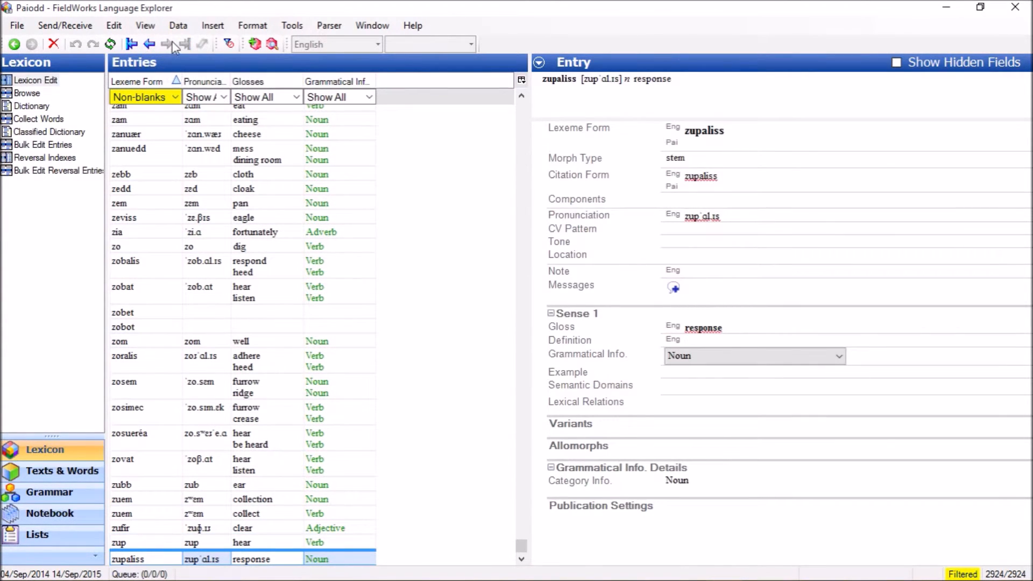
left_click(132, 44)
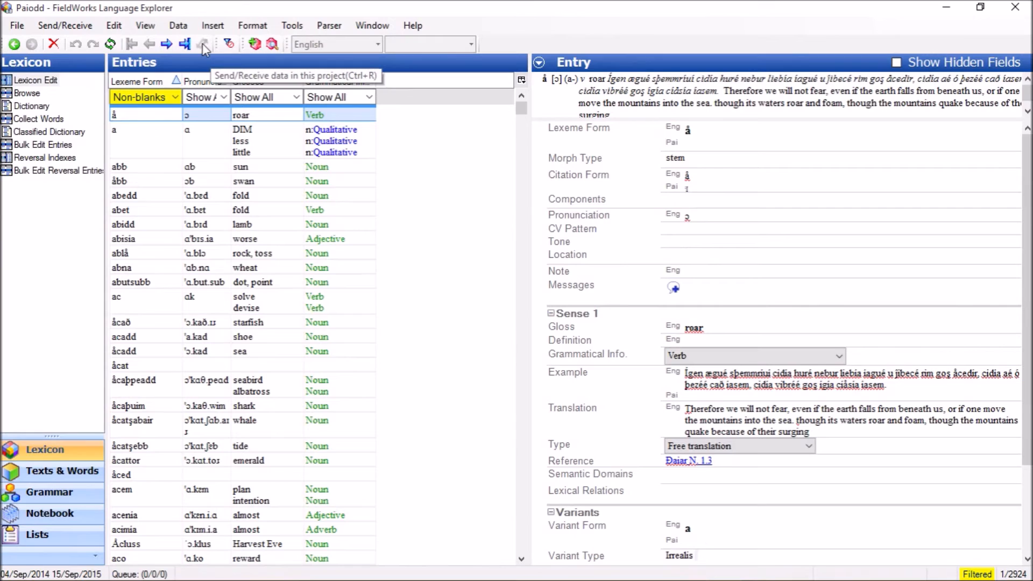
- Back up the project with its configuration settings to the My FieldWorks Backups folder, leaving the comment empty
left_click(17, 25)
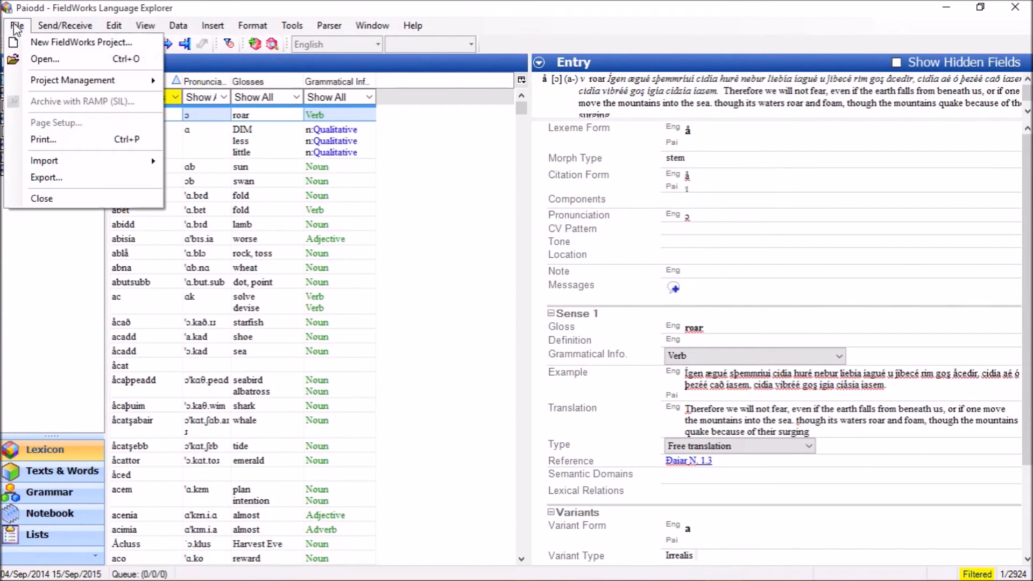
mouse_move(73, 82)
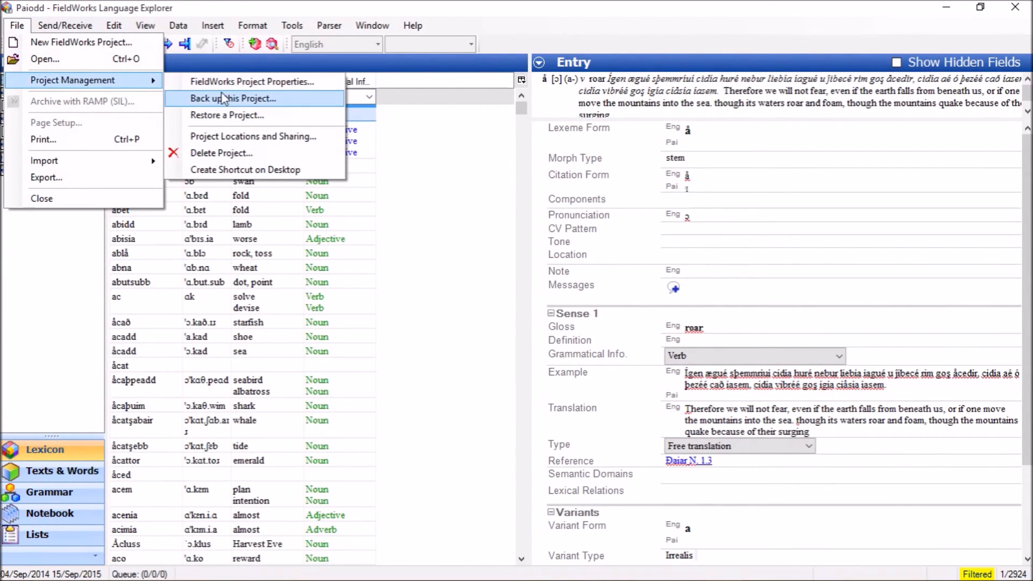
left_click(233, 100)
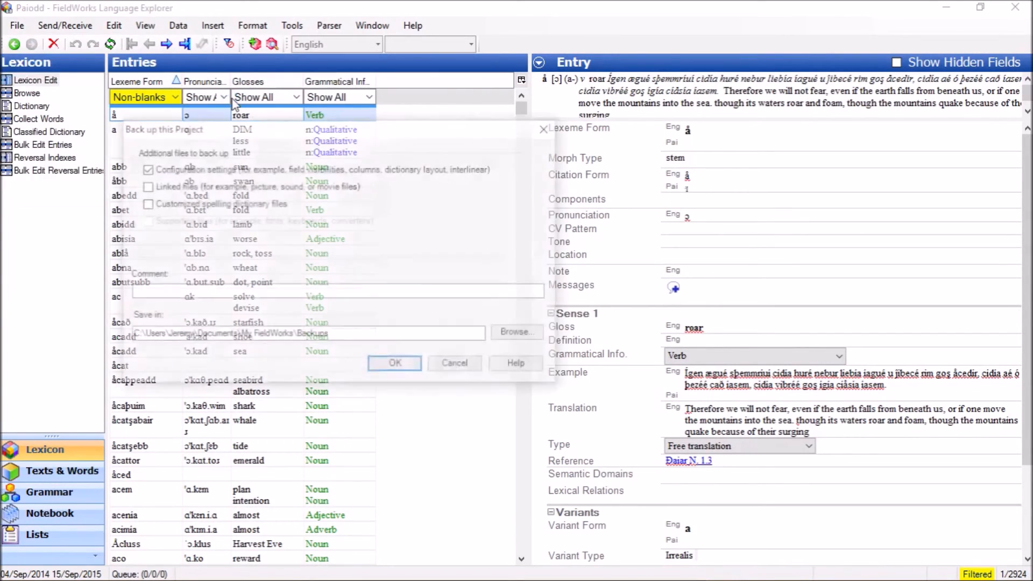
left_click(185, 294)
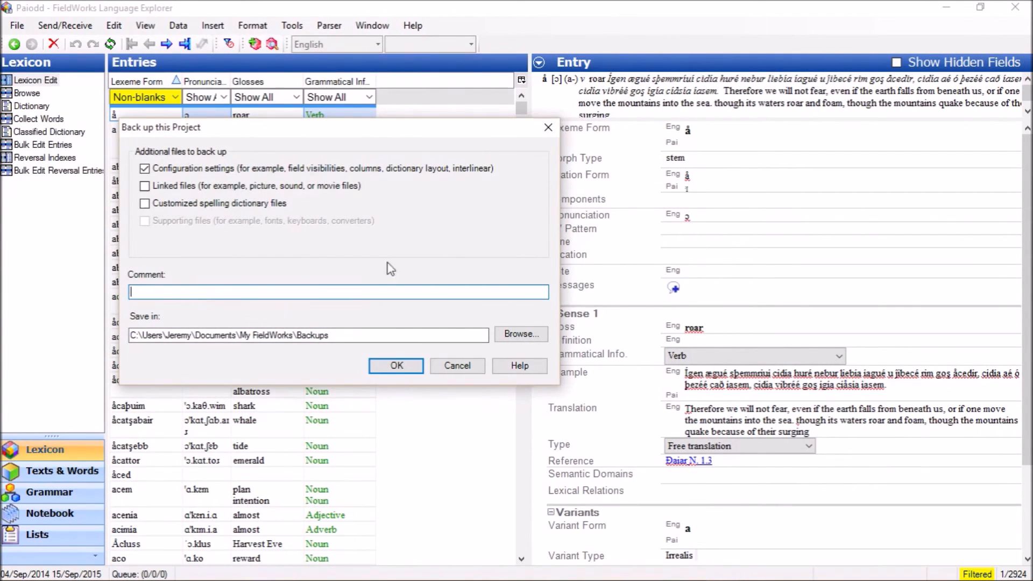
left_click(420, 370)
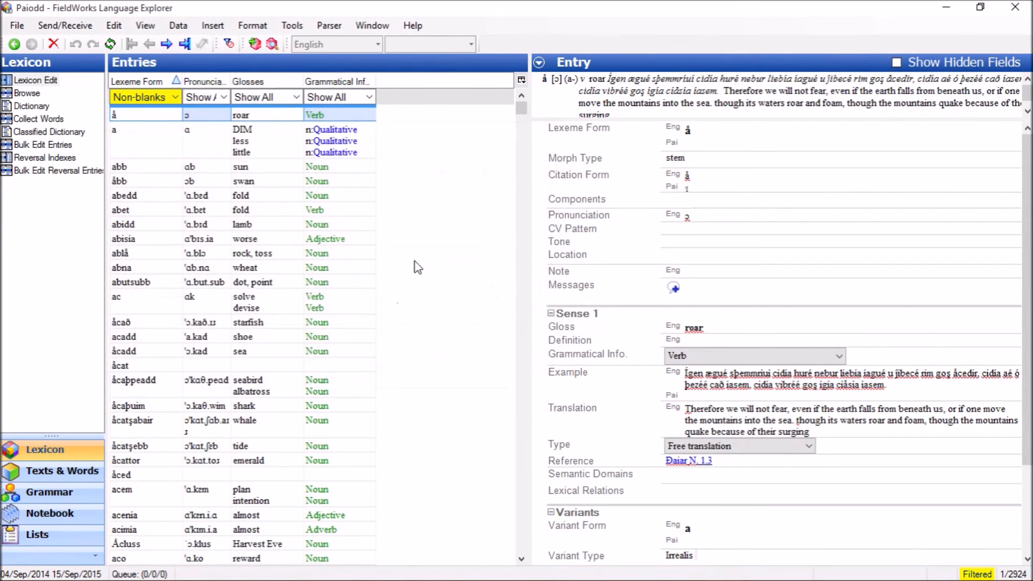